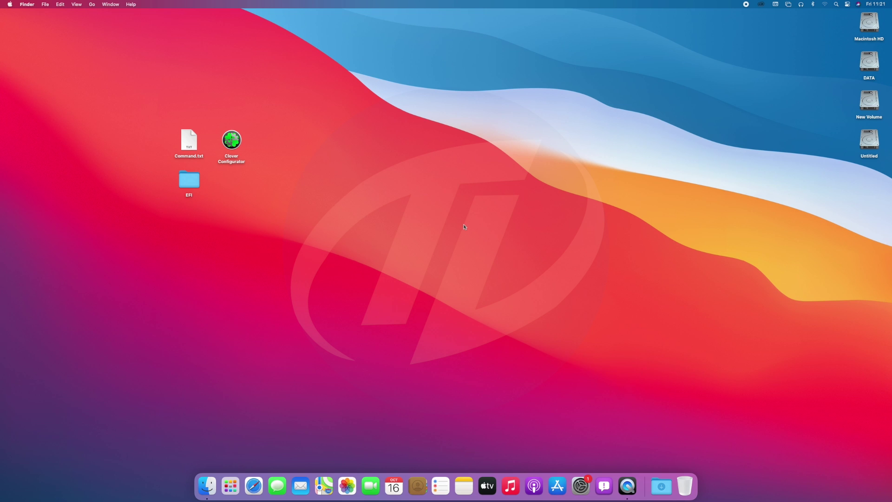
# Step: Browse installed apps in Launchpad, then return to the desktop showing the new USB stick
pyautogui.click(231, 485)
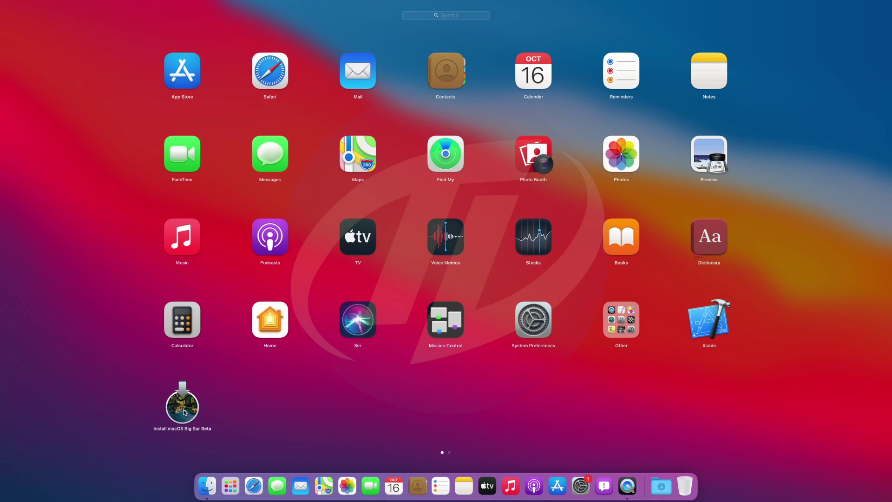
pyautogui.click(305, 408)
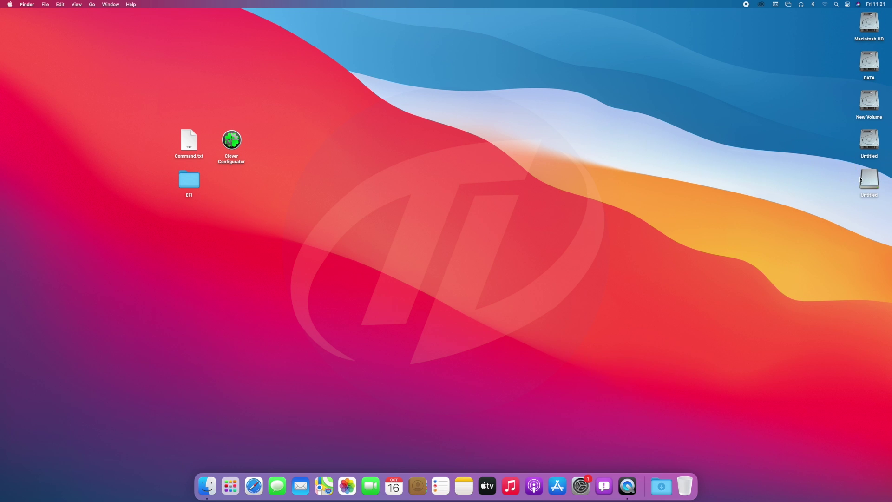
# Step: Launch Disk Utility from the Utilities folder and select the SanDisk Ultra Fit Media drive
pyautogui.click(92, 4)
pyautogui.click(106, 112)
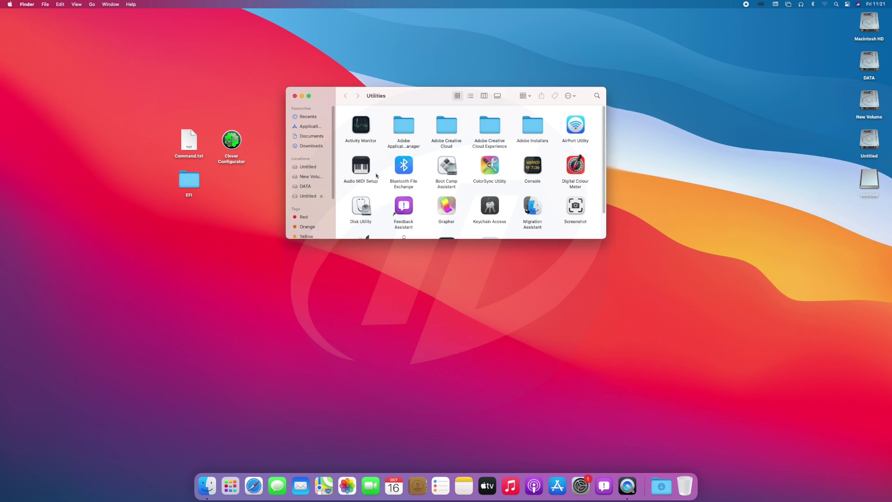
pyautogui.click(366, 198)
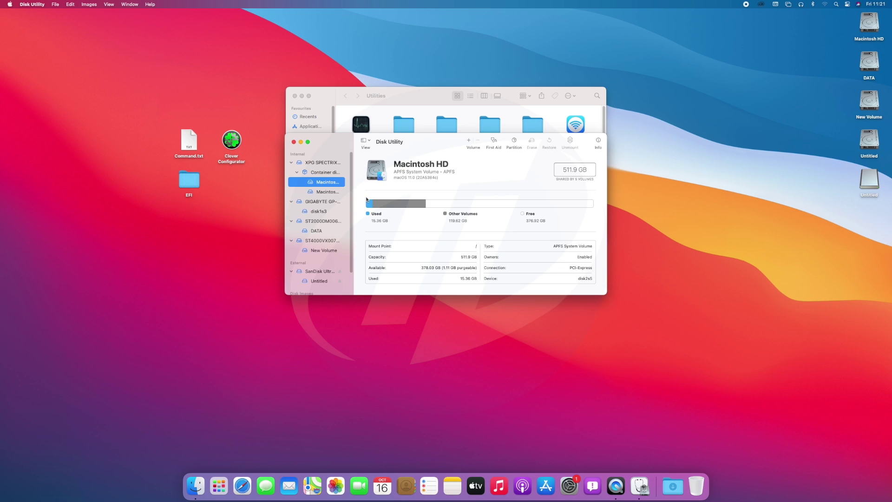
pyautogui.click(321, 272)
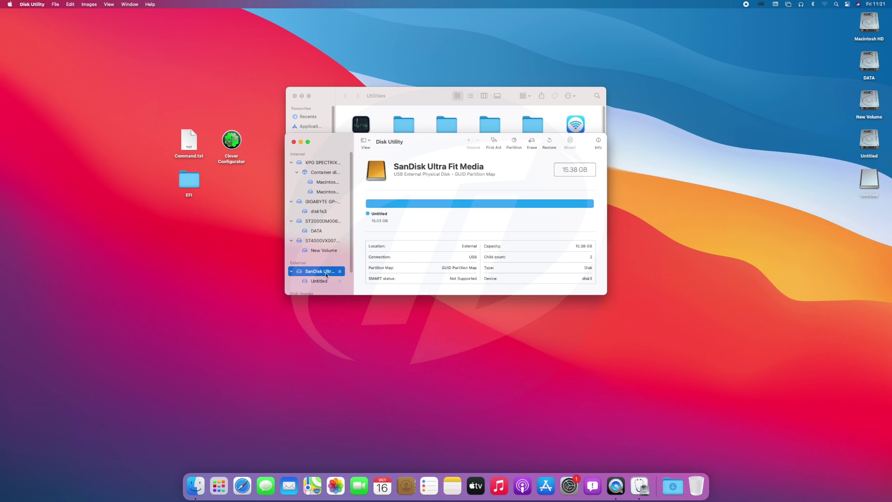
# Step: Erase it as a Mac OS Extended (Journaled) volume named USB and close Disk Utility
pyautogui.click(531, 142)
pyautogui.write('USB')
pyautogui.click(455, 222)
pyautogui.click(446, 257)
pyautogui.click(511, 245)
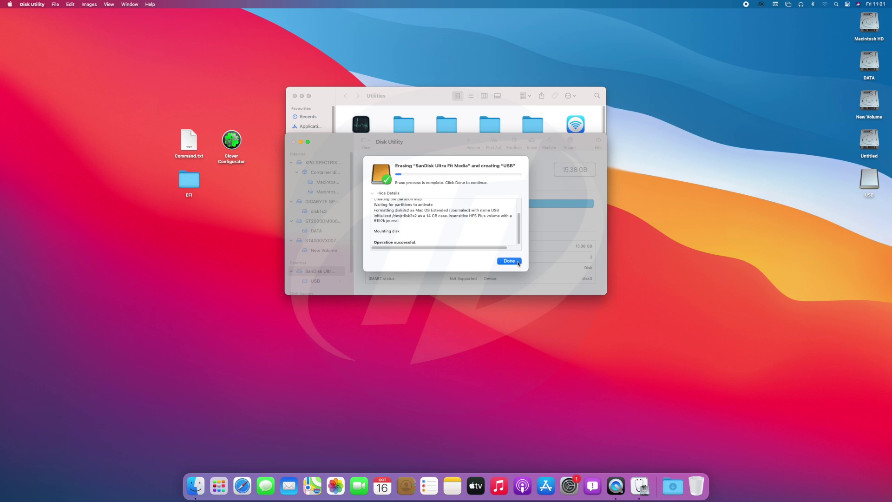
pyautogui.click(516, 261)
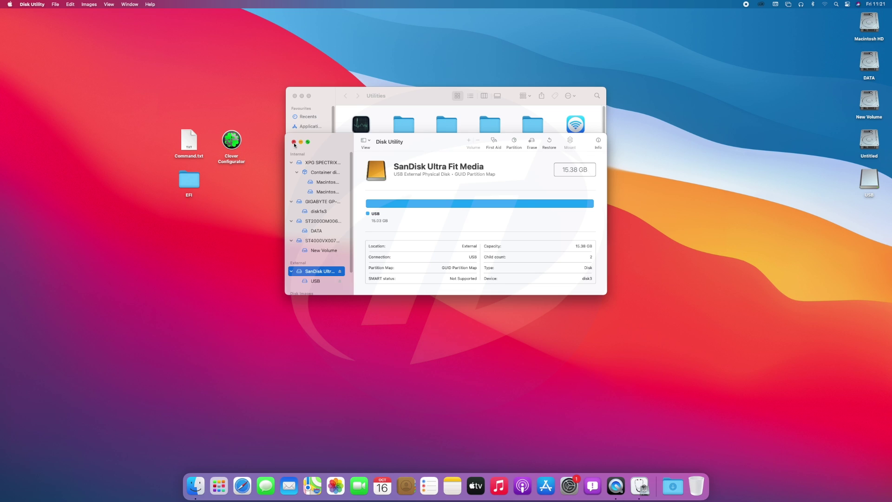
pyautogui.click(293, 142)
# Step: Copy the createinstallmedia command from Command.txt and quit TextEdit
pyautogui.click(294, 97)
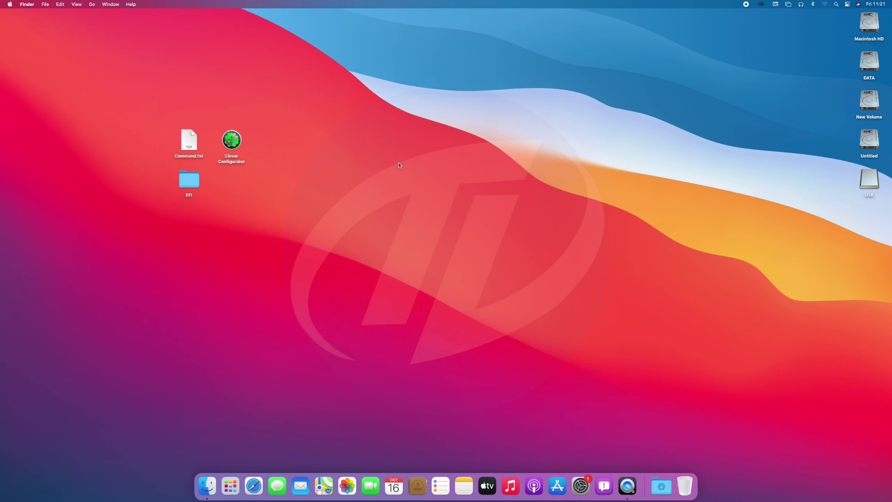
pyautogui.doubleClick(195, 141)
pyautogui.press('super+a')
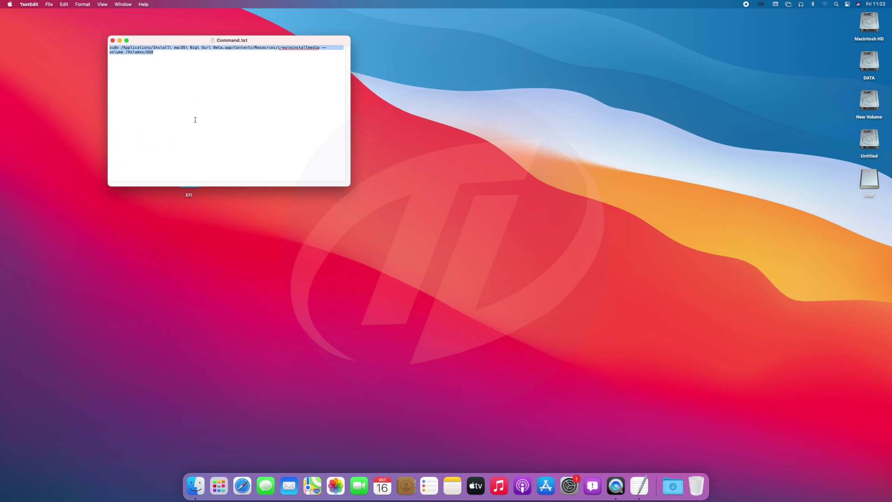
pyautogui.press('super+c')
pyautogui.press('super+q')
# Step: Run the pasted createinstallmedia command in Terminal, authorising it and confirming with Y
pyautogui.press('super+space')
pyautogui.write('terminal')
pyautogui.press('Return')
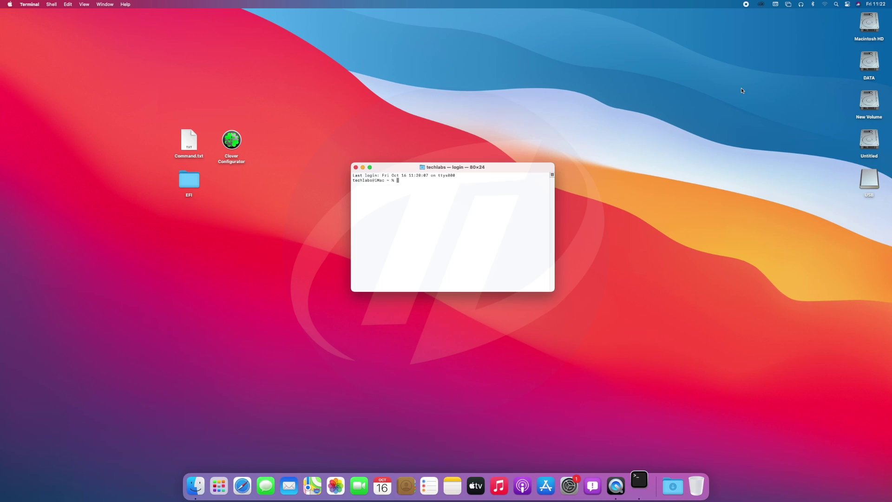
pyautogui.press('super+v')
pyautogui.press('Return')
pyautogui.press('Return')
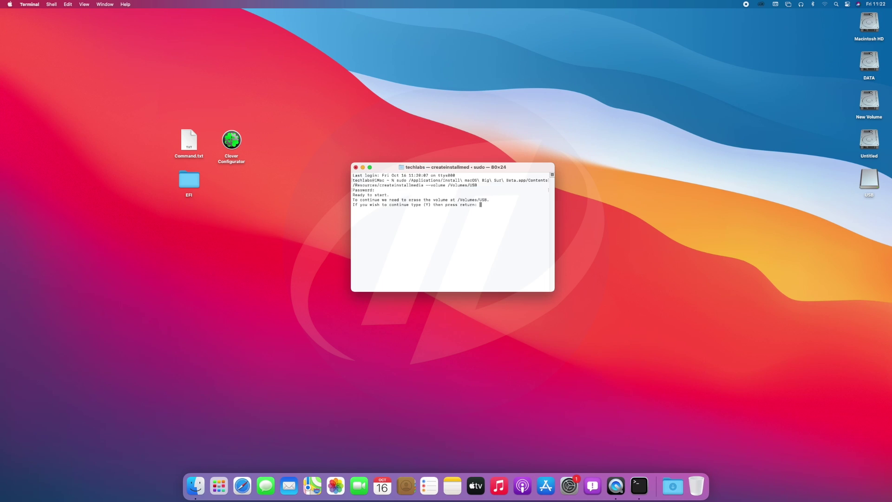
pyautogui.write('Y')
pyautogui.press('Return')
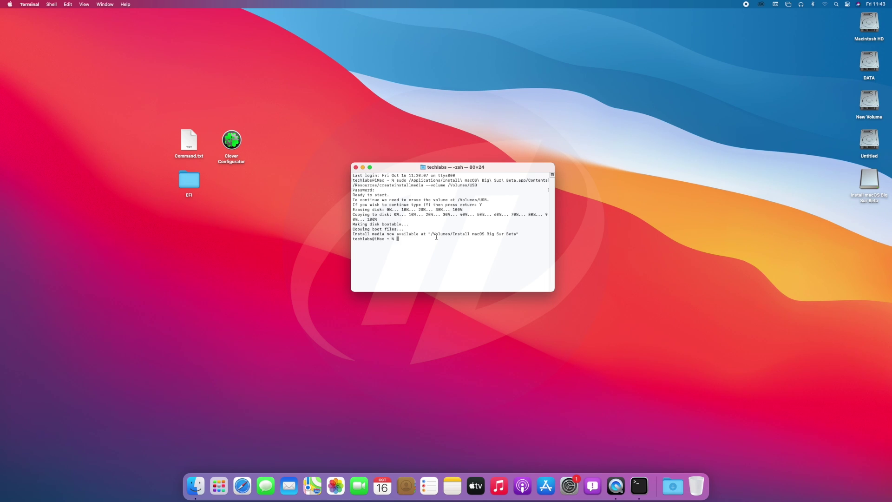
# Step: Quit Terminal and mount the installer drive's EFI partition with Clover Configurator
pyautogui.click(356, 167)
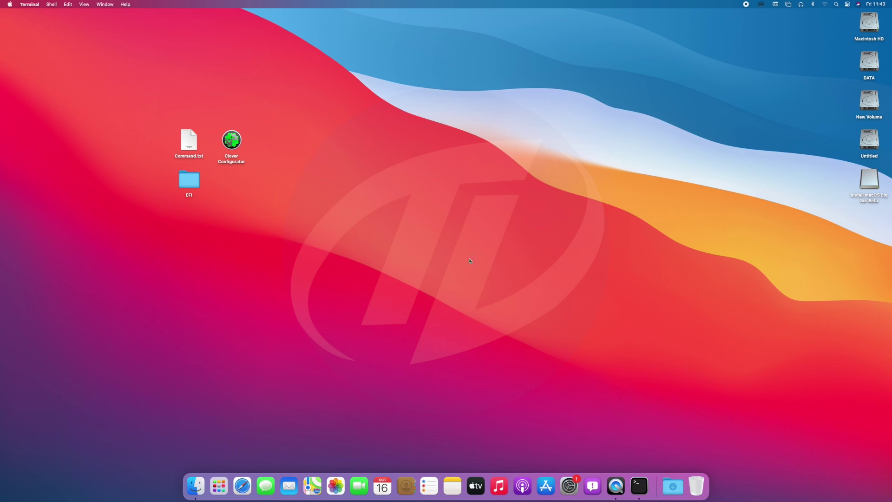
pyautogui.rightClick(640, 487)
pyautogui.click(650, 460)
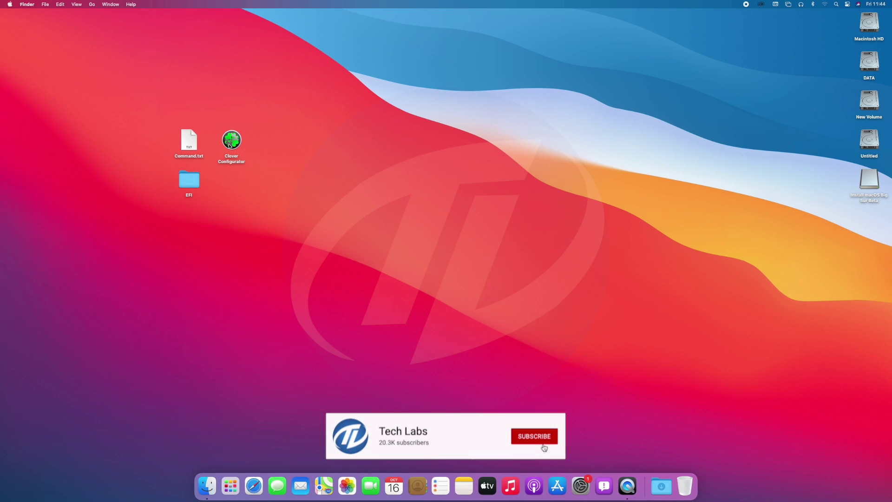
pyautogui.doubleClick(231, 139)
pyautogui.click(696, 373)
pyautogui.press('Return')
pyautogui.click(41, 4)
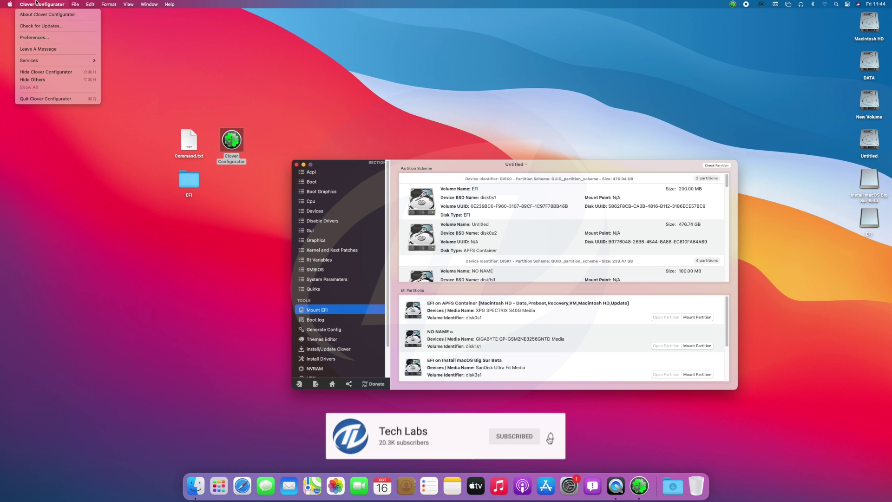
pyautogui.click(44, 99)
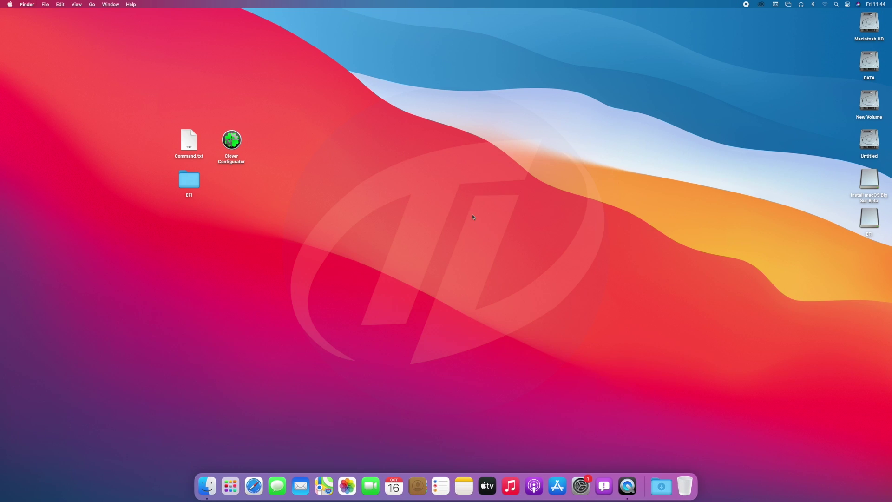
# Step: Put the desktop EFI folder into the mounted EFI volume
pyautogui.click(196, 182)
pyautogui.doubleClick(869, 218)
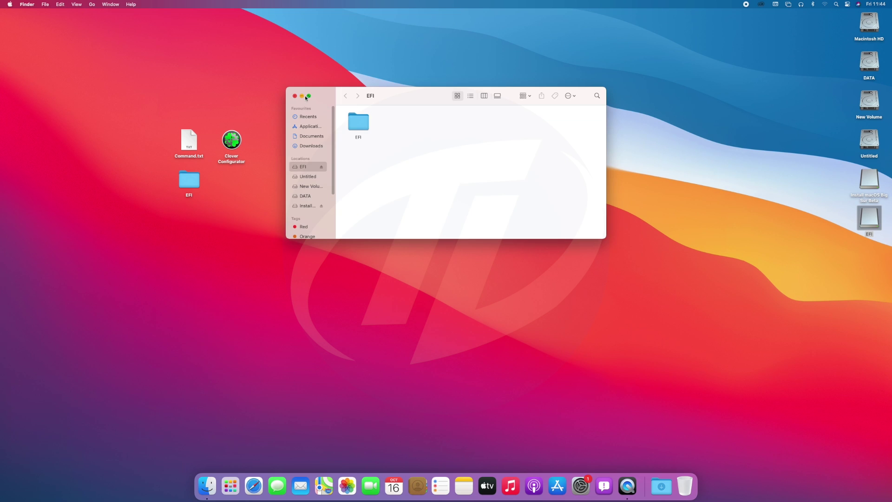
pyautogui.press('super+e')
# Step: Copy Clover Configurator onto the Install macOS Big Sur Beta drive, sorted by name
pyautogui.press('c')
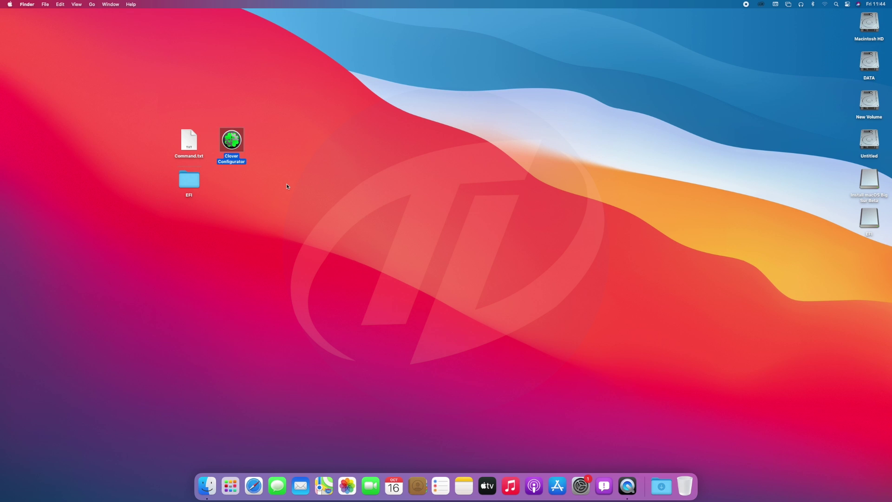
pyautogui.click(287, 186)
pyautogui.doubleClick(869, 184)
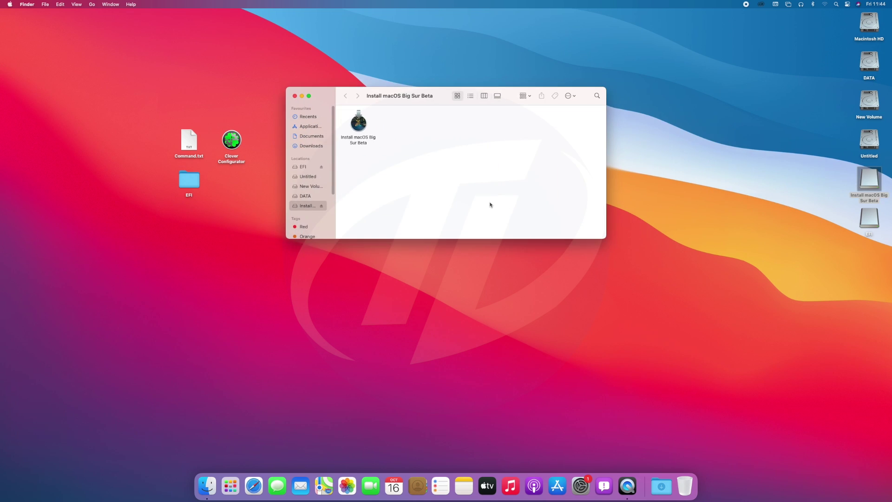
pyautogui.press('super+v')
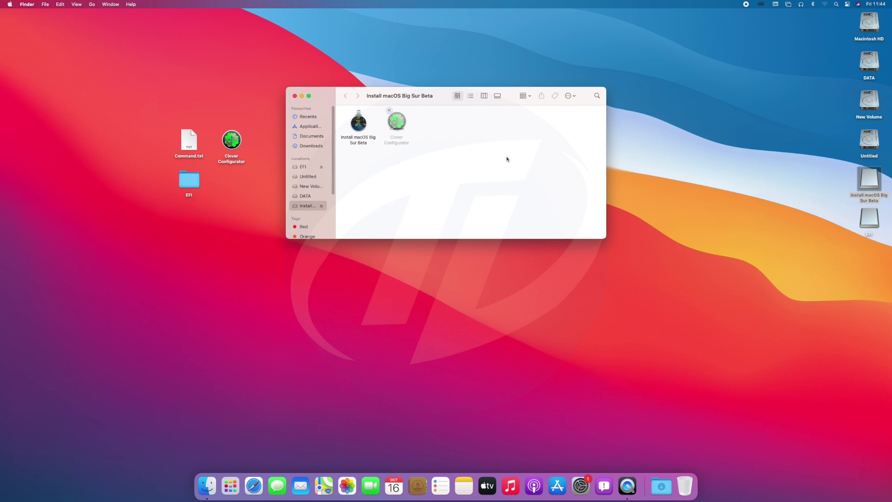
pyautogui.rightClick(507, 159)
pyautogui.moveTo(558, 231)
pyautogui.click(614, 238)
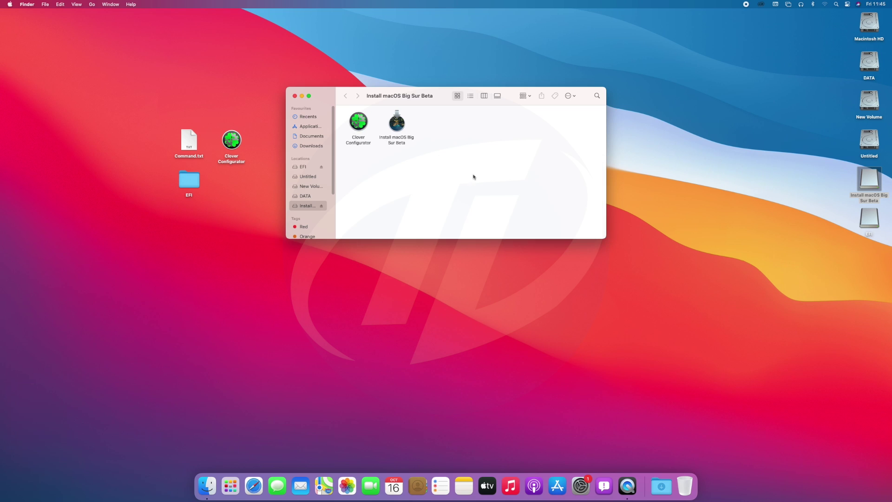
pyautogui.click(294, 96)
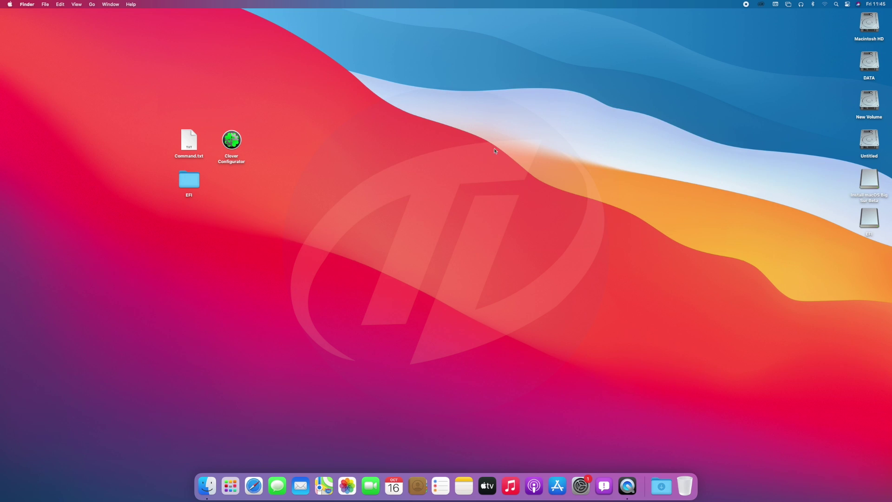
# Step: Eject both the installer drive and the EFI volume
pyautogui.rightClick(869, 180)
pyautogui.click(809, 205)
pyautogui.click(460, 208)
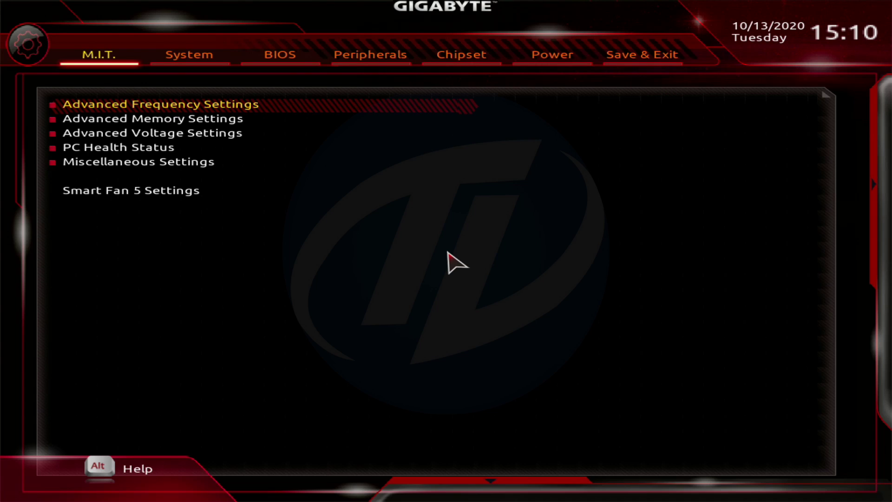
# Step: Apply Extreme Memory Profile Profile1 in Advanced Memory Settings
pyautogui.press('Down')
pyautogui.press('Return')
pyautogui.press('Return')
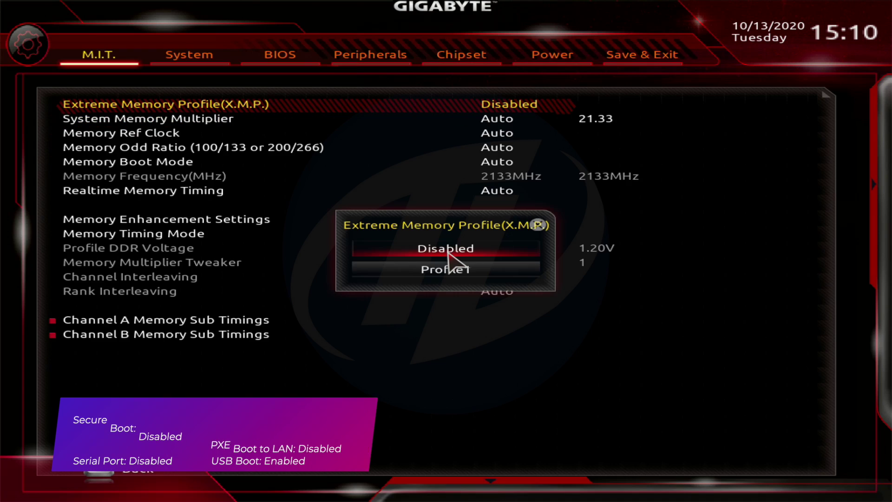
pyautogui.press('Return')
pyautogui.press('Escape')
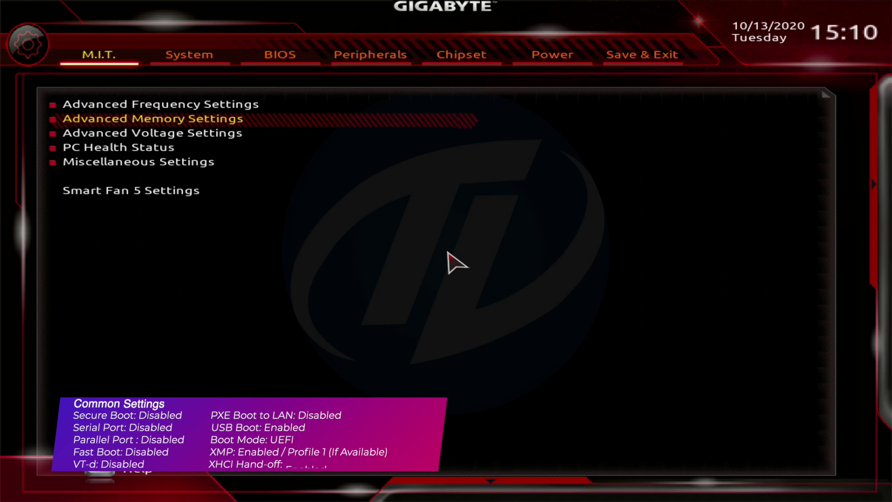
# Step: Set XHCI Hand-off to Enabled under Peripherals > USB Configuration
pyautogui.press('Right')
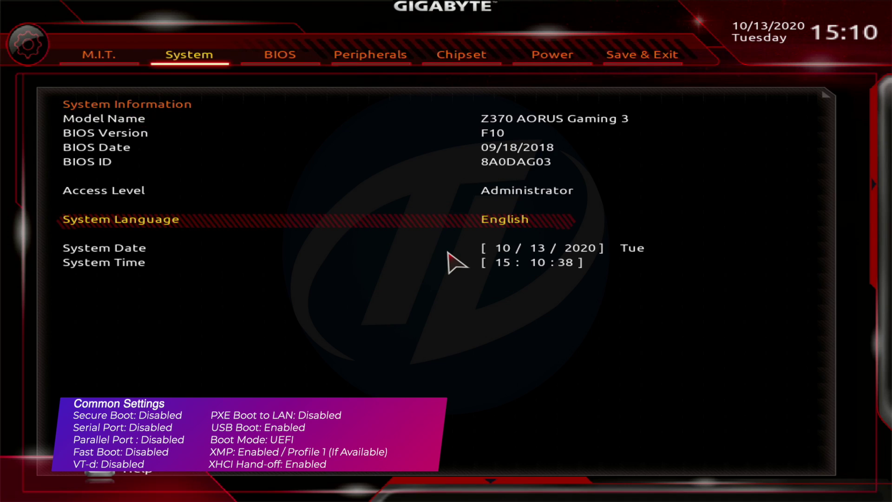
pyautogui.press('Right')
pyautogui.press('Right')
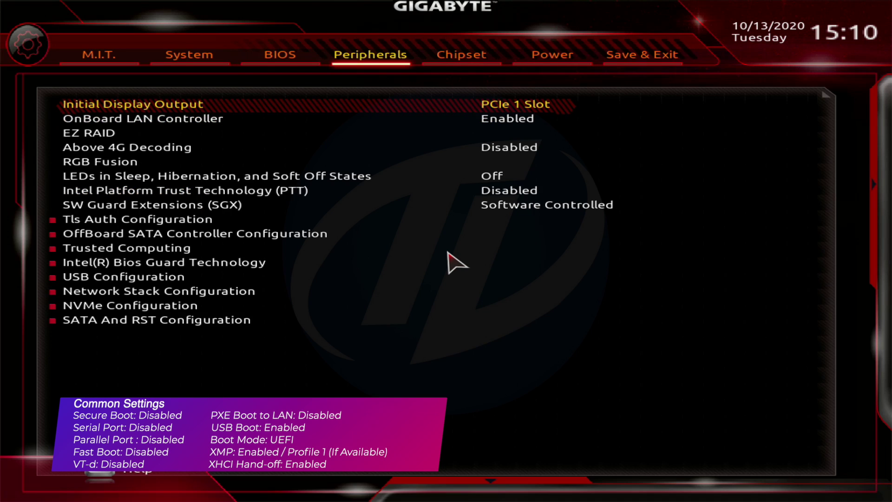
pyautogui.press('Down')
pyautogui.press('Down')
pyautogui.press('Down')
pyautogui.press('Down')
pyautogui.press('Down')
pyautogui.press('Down')
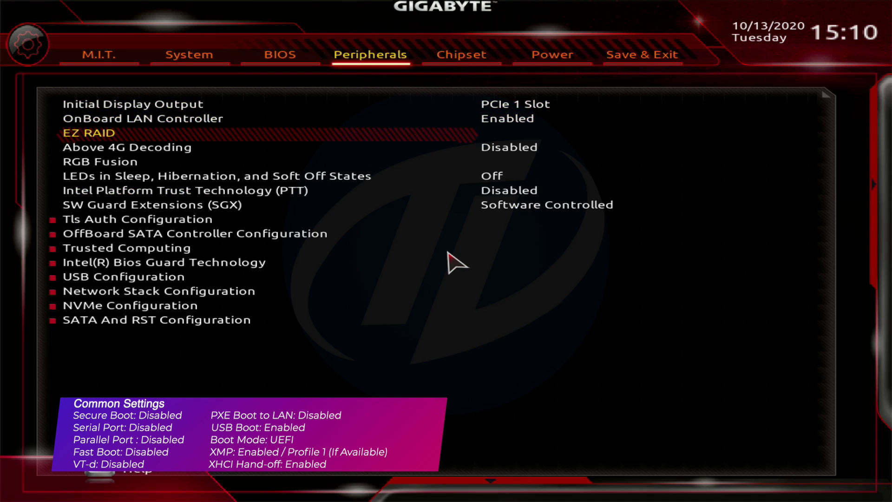
pyautogui.press('Down')
pyautogui.press('Down')
pyautogui.press('Down')
pyautogui.press('Down')
pyautogui.press('Down')
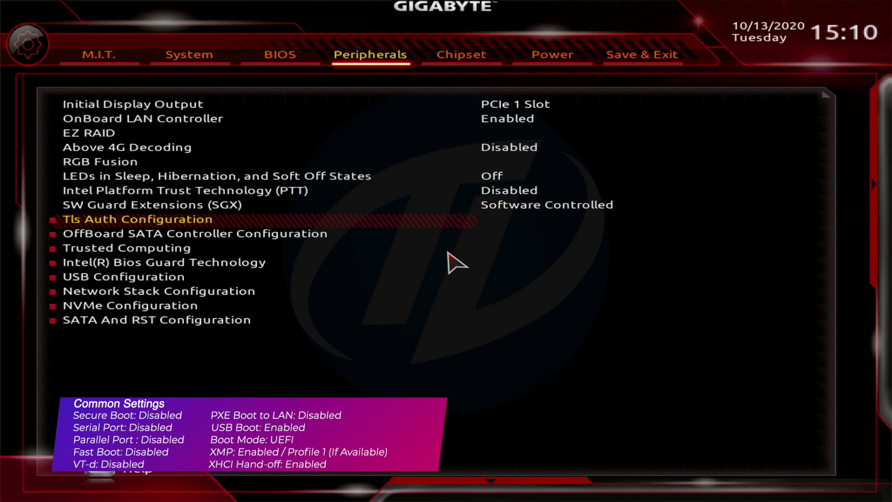
pyautogui.press('Down')
pyautogui.press('Return')
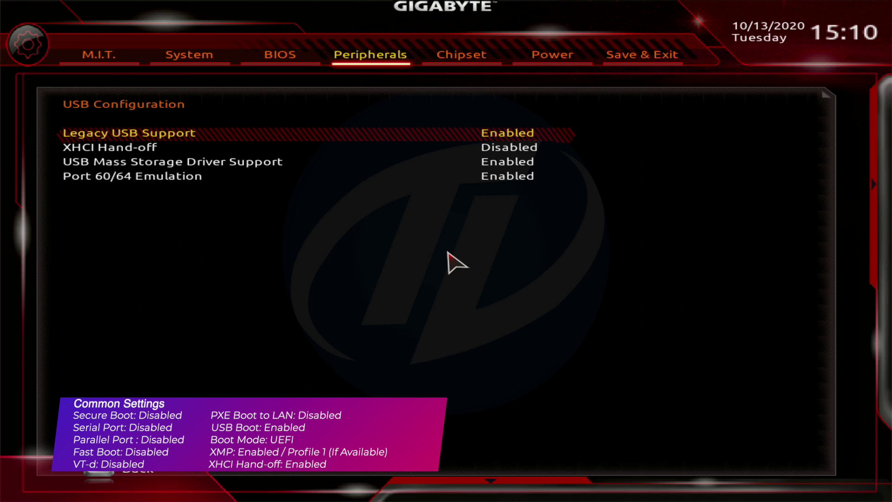
pyautogui.press('Down')
pyautogui.press('Return')
pyautogui.press('Up')
pyautogui.press('Return')
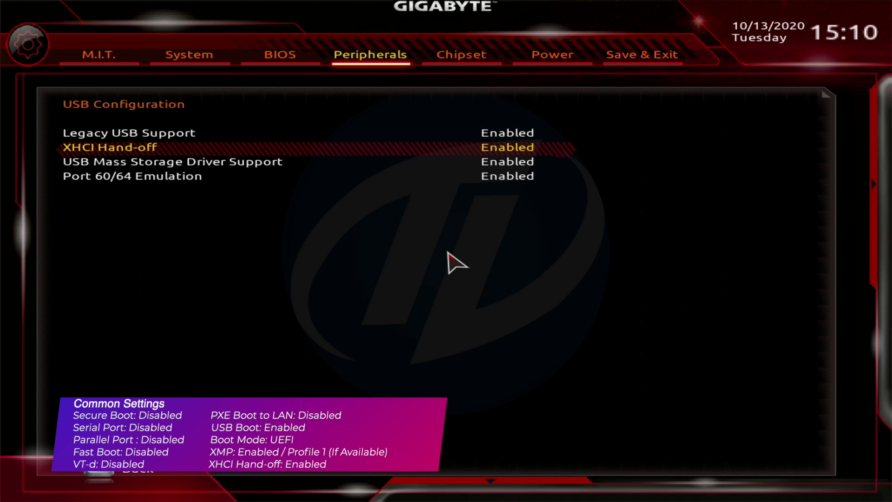
pyautogui.press('Escape')
# Step: Disable VT-d on the Chipset page and choose Save & Exit Setup
pyautogui.press('Right')
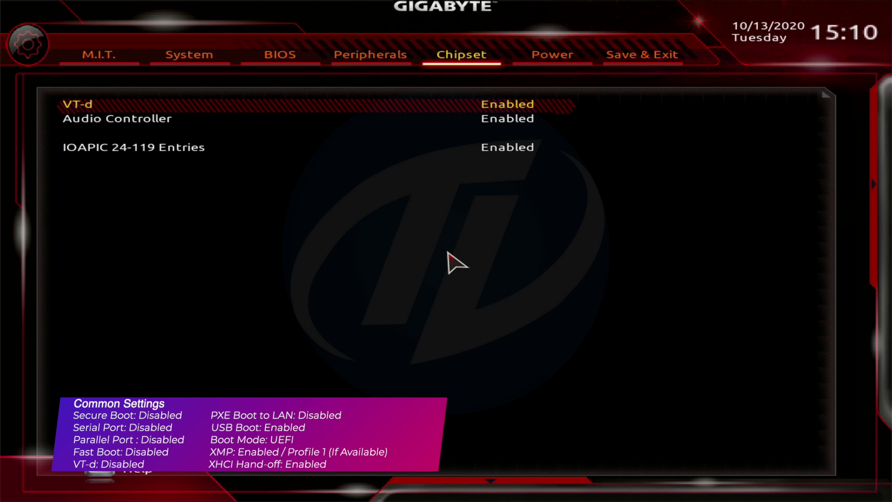
pyautogui.press('Return')
pyautogui.press('Up')
pyautogui.press('Return')
pyautogui.press('Right')
pyautogui.press('Right')
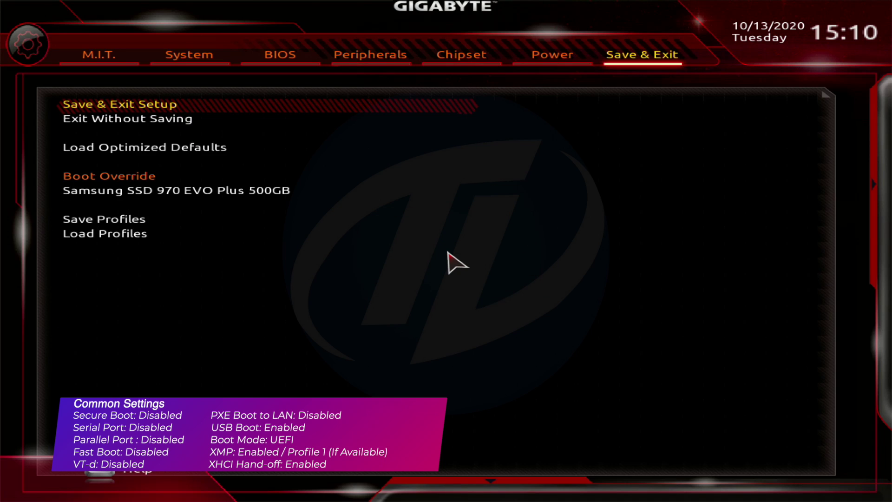
pyautogui.press('Return')
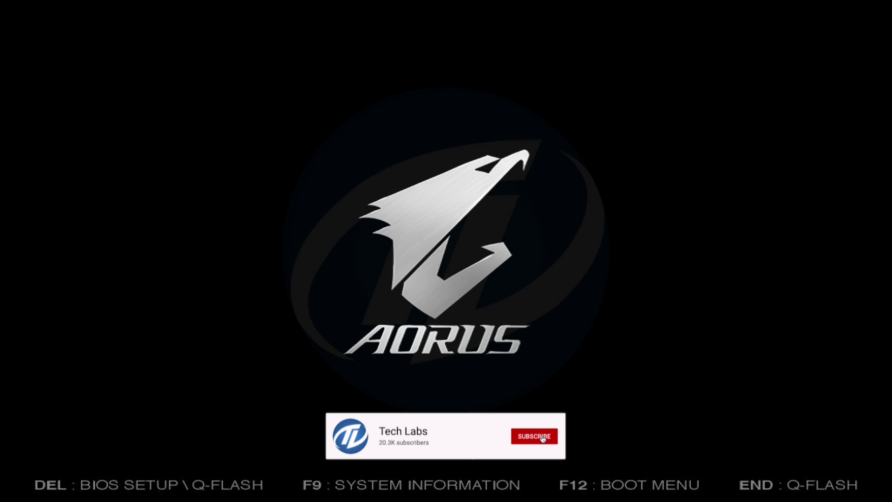
# Step: Bring up the F12 boot menu and boot from the UEFI: SanDisk, Partition 1 installer
pyautogui.press('F12')
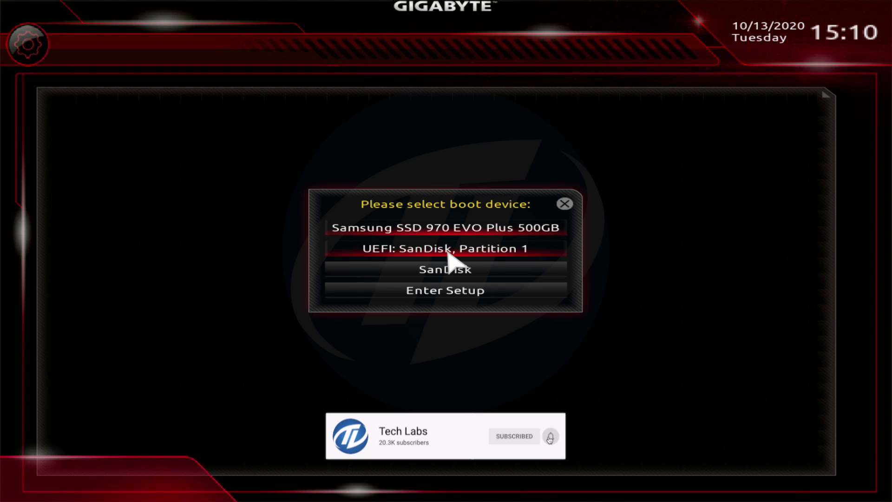
pyautogui.press('Down')
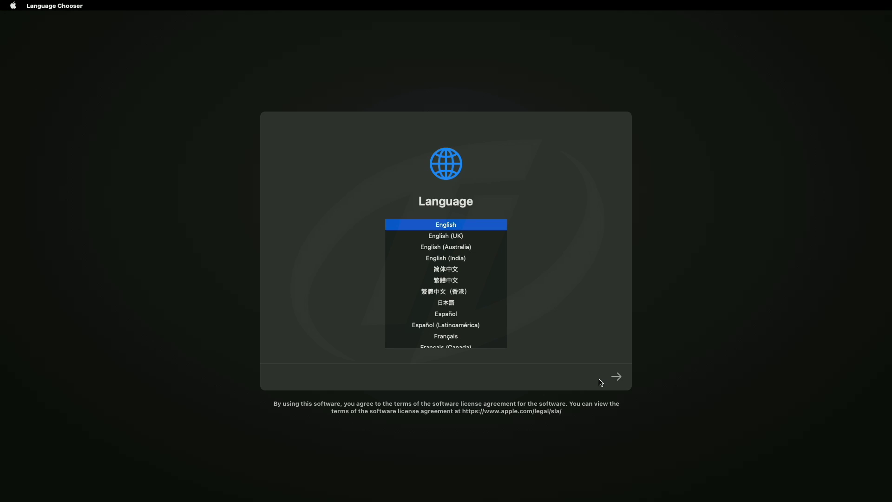
# Step: Continue in English, launch Disk Utility and show all devices
pyautogui.click(617, 376)
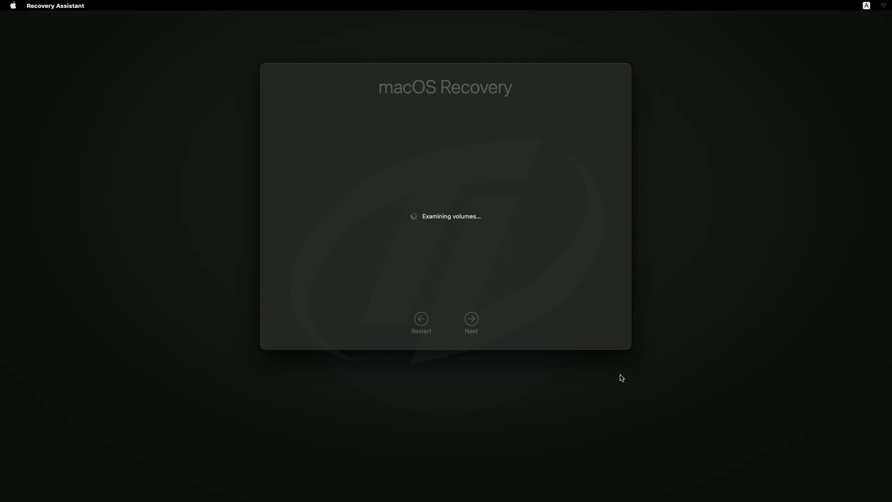
pyautogui.click(450, 238)
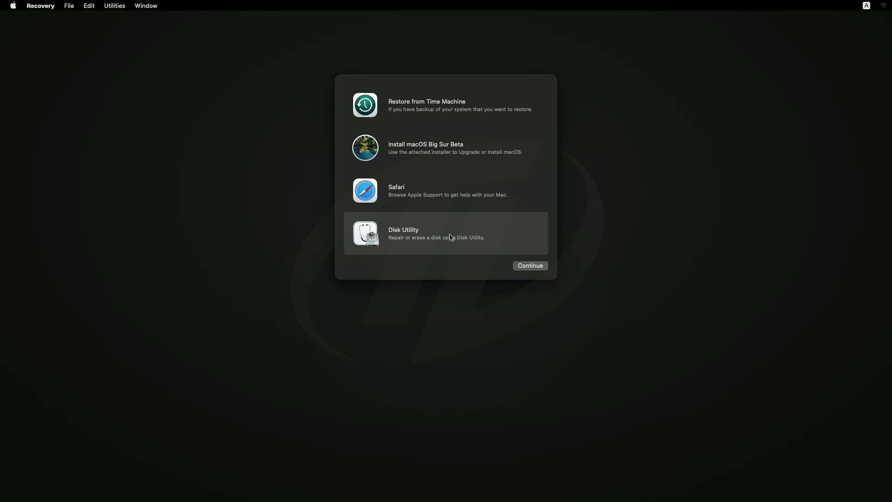
pyautogui.click(527, 268)
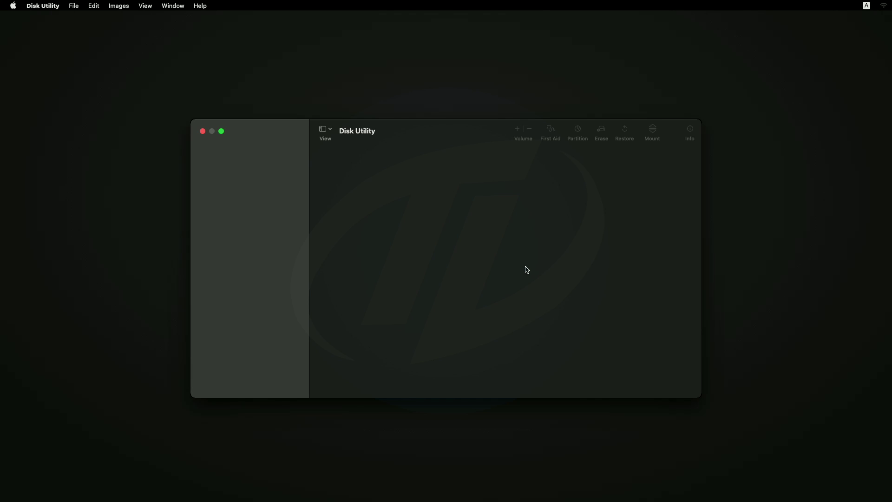
pyautogui.click(322, 129)
pyautogui.click(350, 168)
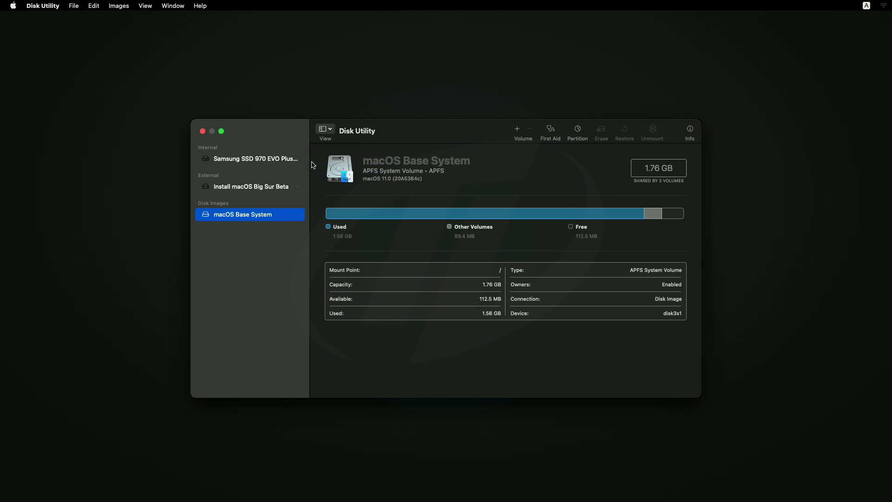
# Step: Erase the Samsung SSD 970 EVO Plus as APFS named Macintosh HD with GUID Partition Map
pyautogui.click(288, 160)
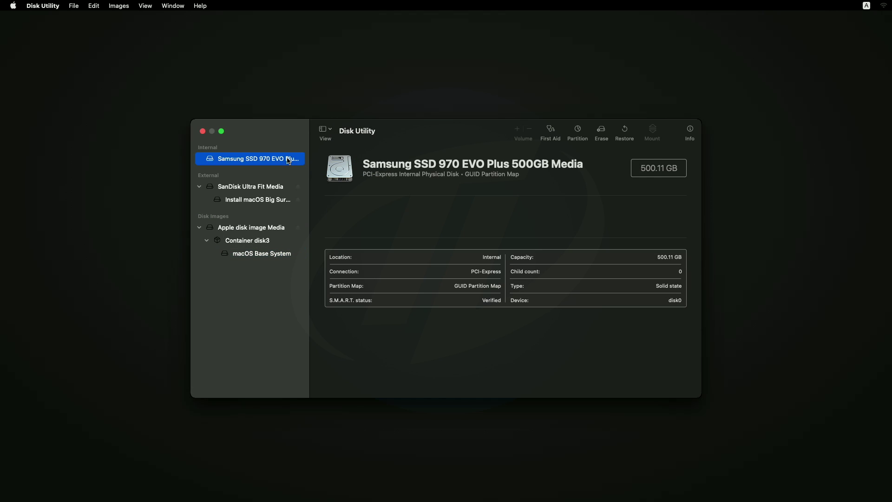
pyautogui.click(600, 130)
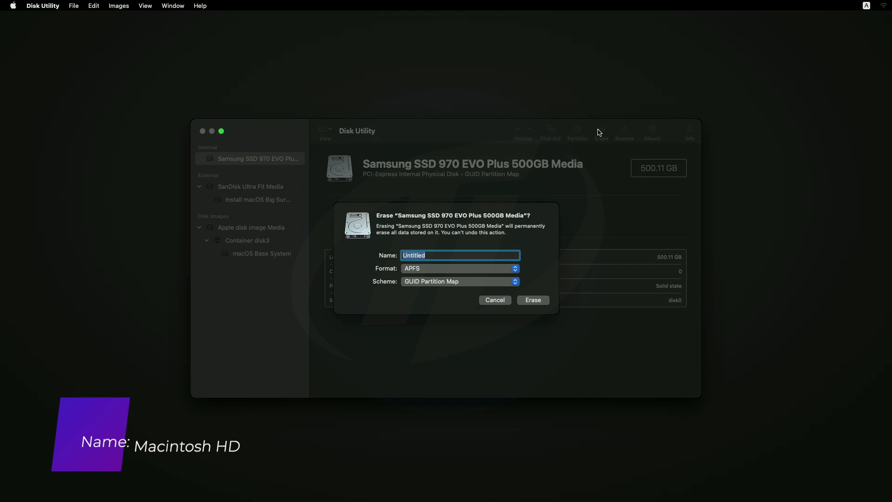
pyautogui.write('Macintosh HD')
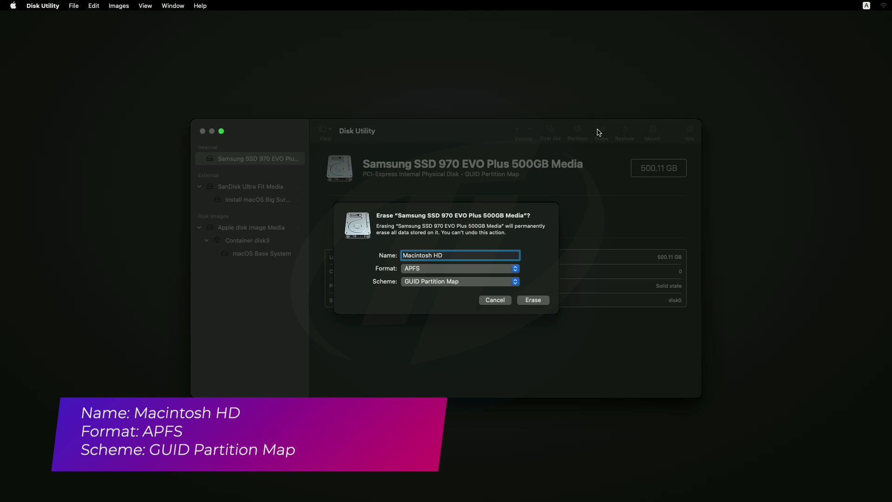
pyautogui.click(532, 303)
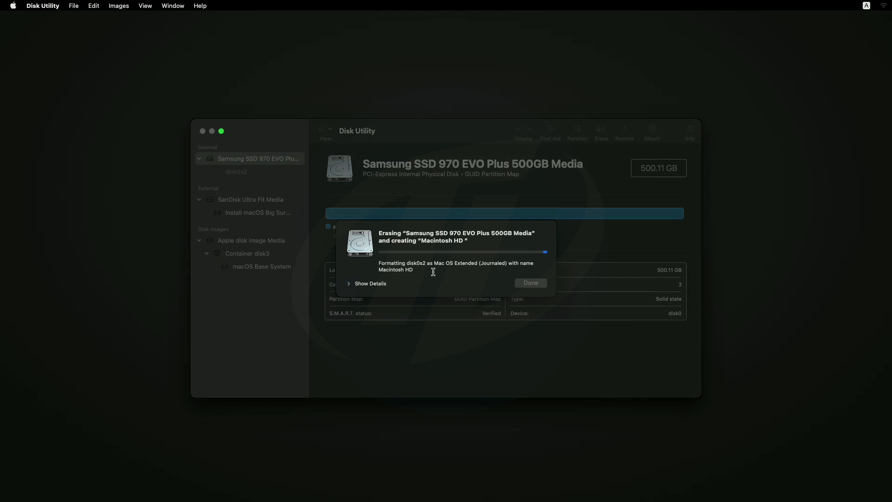
pyautogui.click(370, 281)
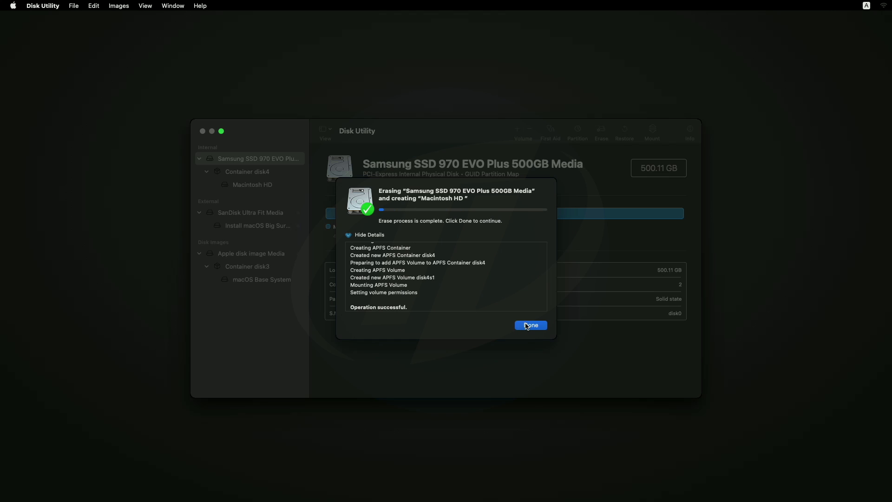
pyautogui.click(528, 325)
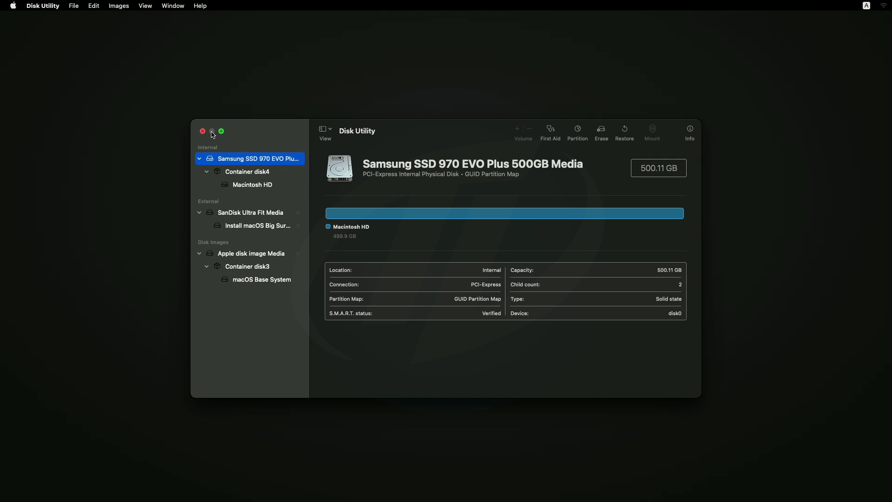
# Step: Launch the Big Sur Beta installer, accept the license and install onto Macintosh HD
pyautogui.click(203, 131)
pyautogui.click(430, 161)
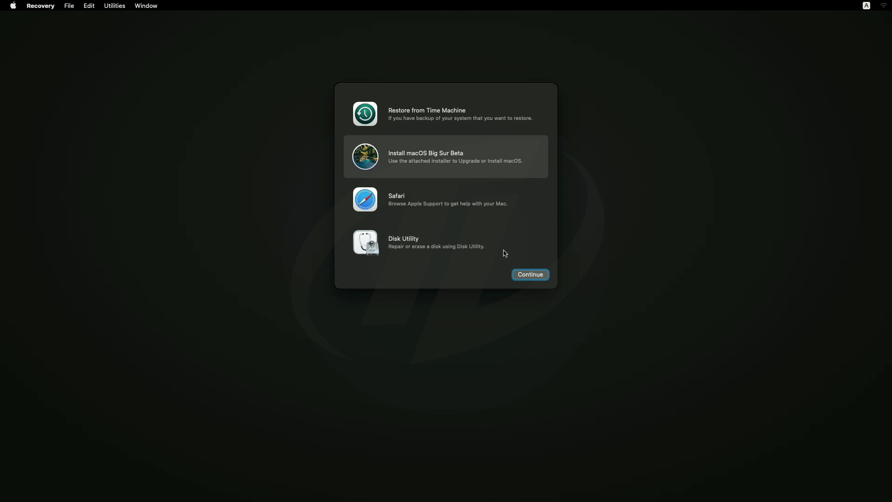
pyautogui.click(519, 276)
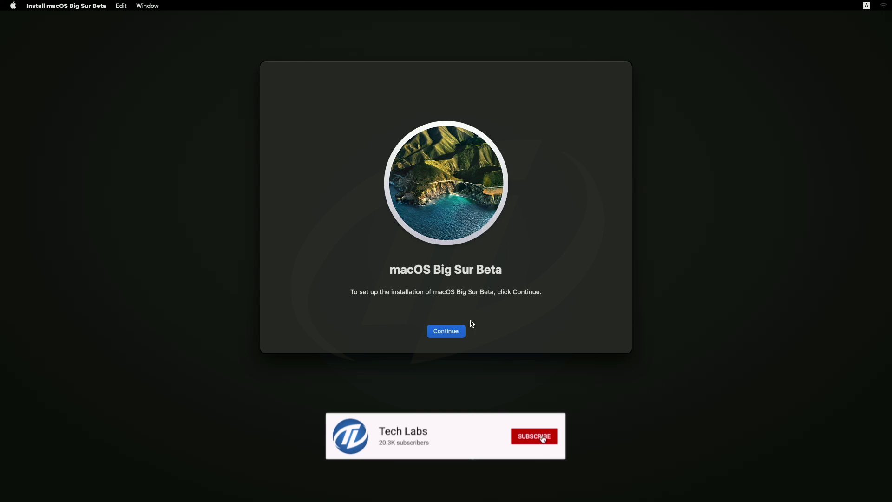
pyautogui.click(454, 331)
pyautogui.click(455, 332)
pyautogui.click(469, 247)
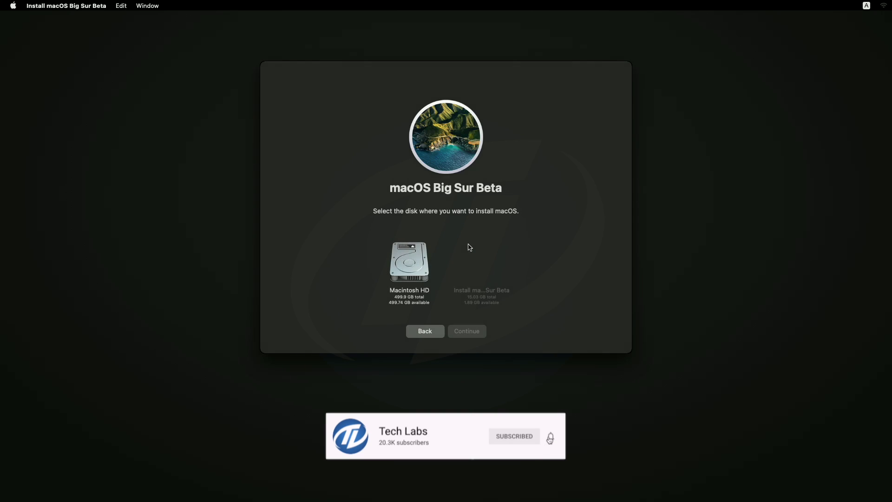
pyautogui.click(424, 271)
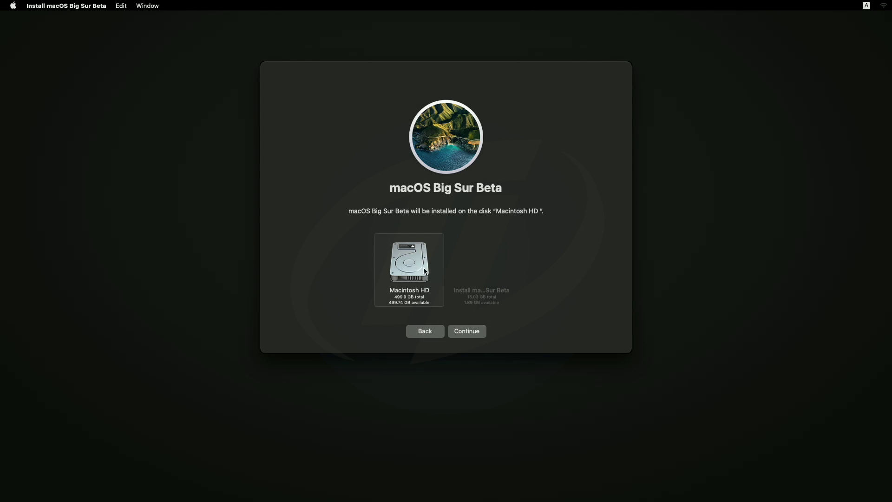
pyautogui.click(469, 332)
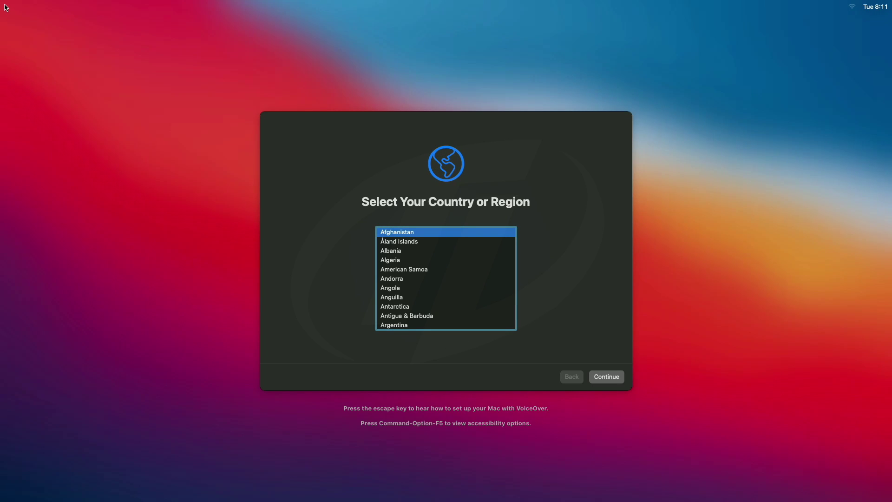
# Step: Choose United States, skip Migration Assistant and Apple ID, and agree to the terms
pyautogui.write('U.S. Outlying Islands')
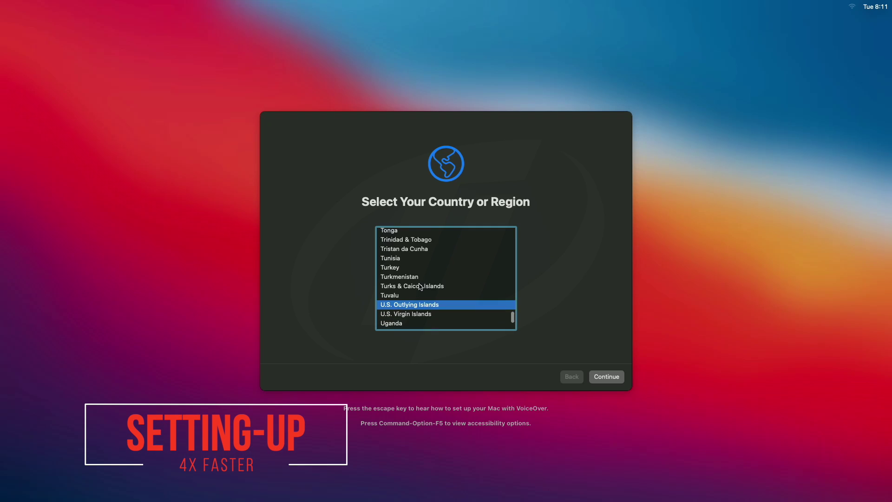
pyautogui.scroll(-3, 421, 287)
pyautogui.click(421, 285)
pyautogui.press('Return')
pyautogui.press('Return')
pyautogui.click(292, 377)
pyautogui.click(292, 377)
pyautogui.click(477, 296)
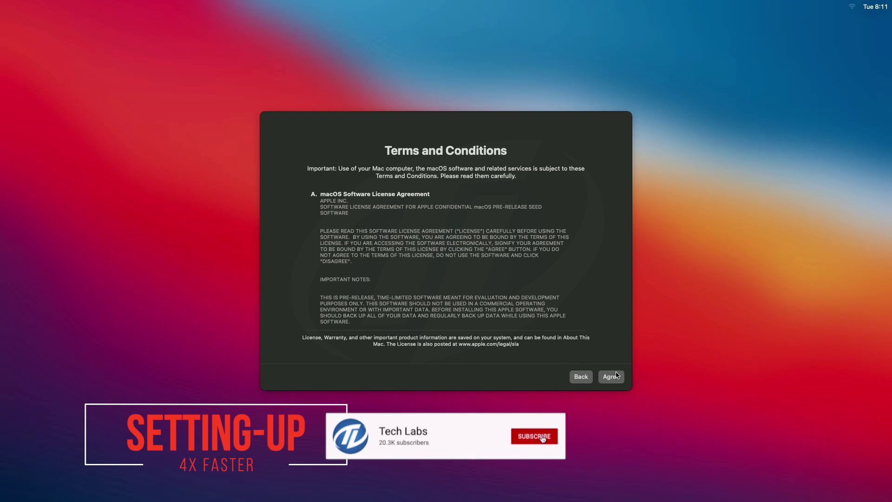
pyautogui.click(618, 376)
pyautogui.click(473, 286)
# Step: Create the local user account with its full name, password and the red rose picture
pyautogui.write('Tech Labs')
pyautogui.press('Tab')
pyautogui.press('Tab')
pyautogui.write('****')
pyautogui.press('Tab')
pyautogui.write('****')
pyautogui.click(515, 215)
pyautogui.click(501, 251)
pyautogui.click(601, 384)
# Step: Continue through Express Set Up, Screen Time and Siri, declining Siri audio recording sharing
pyautogui.click(605, 377)
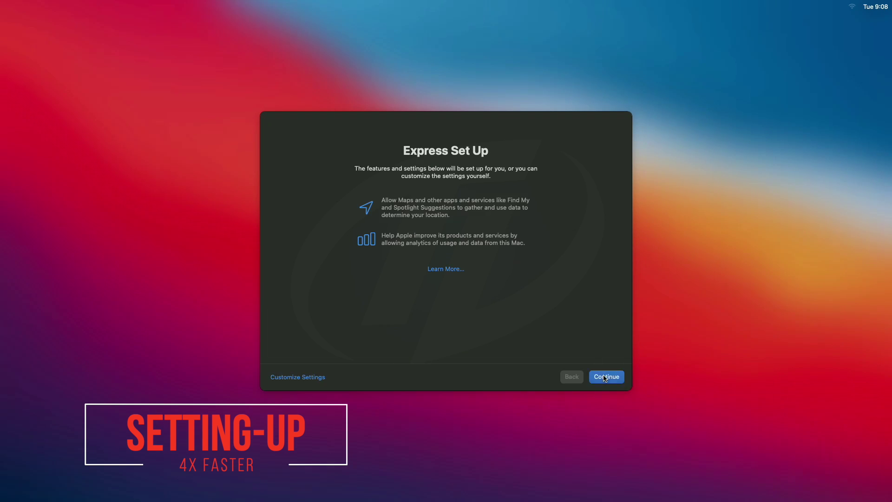
pyautogui.click(605, 378)
pyautogui.click(605, 377)
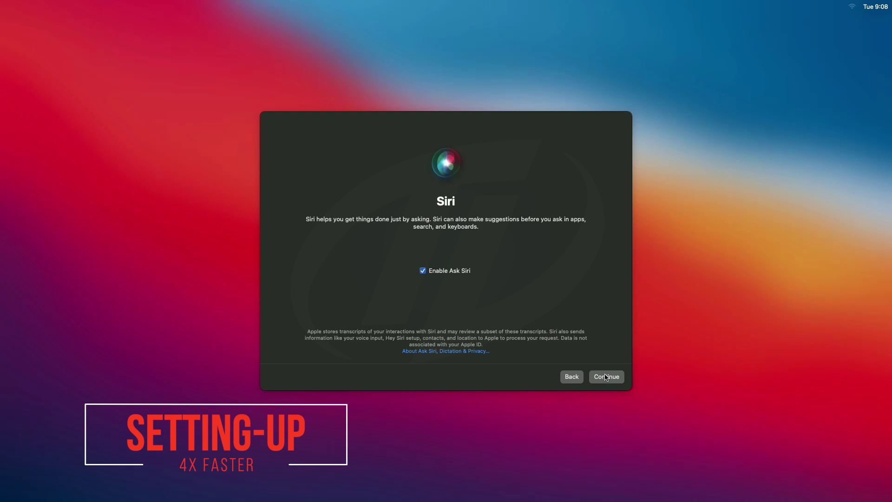
pyautogui.click(606, 377)
pyautogui.click(409, 303)
pyautogui.click(606, 377)
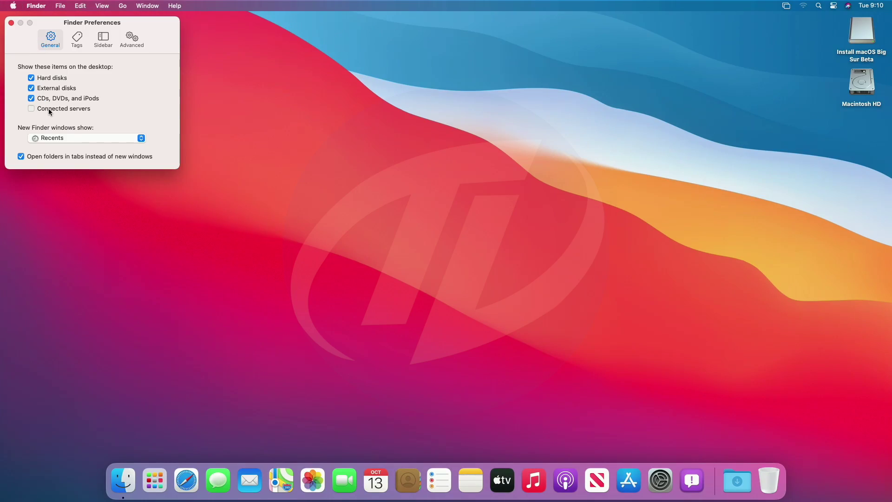
# Step: Re-sort the desktop drives and copy Clover Configurator from the installer volume to the desktop
pyautogui.click(11, 22)
pyautogui.rightClick(346, 104)
pyautogui.click(386, 153)
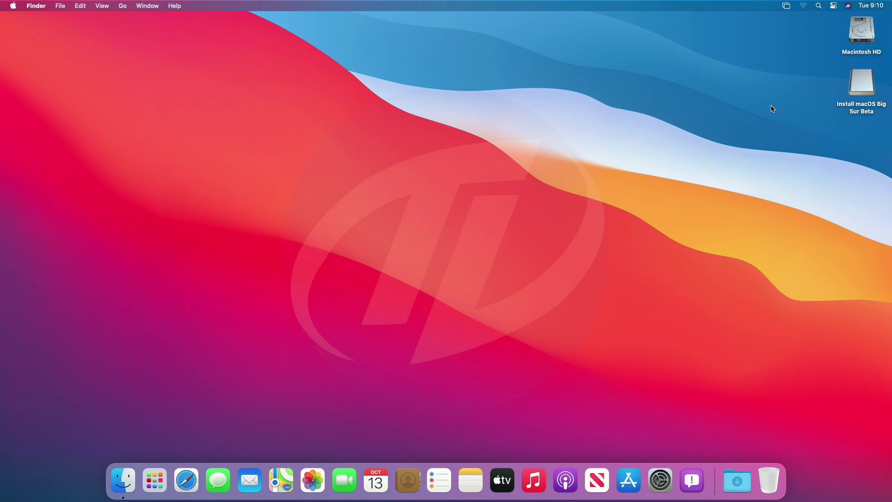
pyautogui.doubleClick(861, 86)
pyautogui.moveTo(477, 58); pyautogui.dragTo(329, 79)
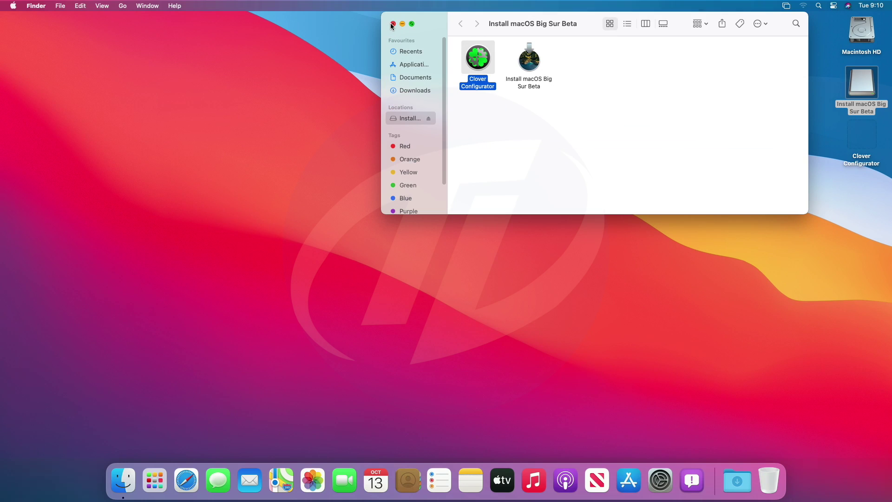
pyautogui.click(392, 24)
# Step: Mount the Samsung SSD's EFI partition with Clover Configurator using the administrator password
pyautogui.doubleClick(862, 135)
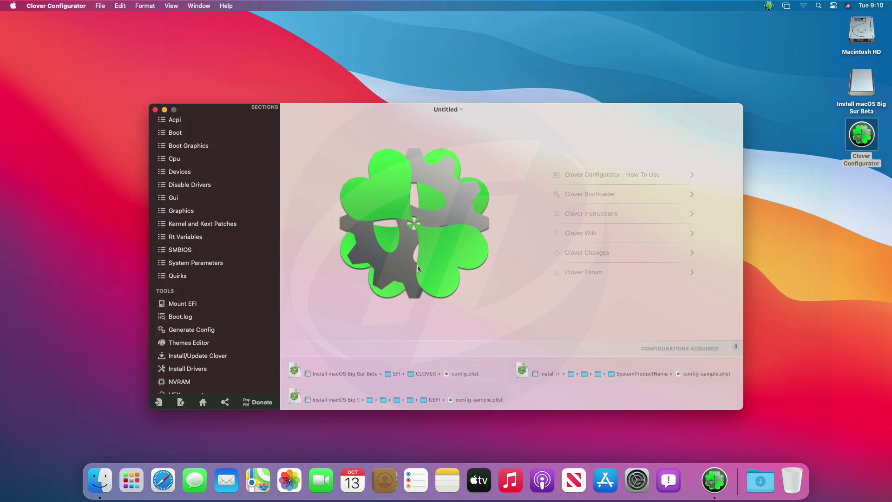
pyautogui.click(179, 304)
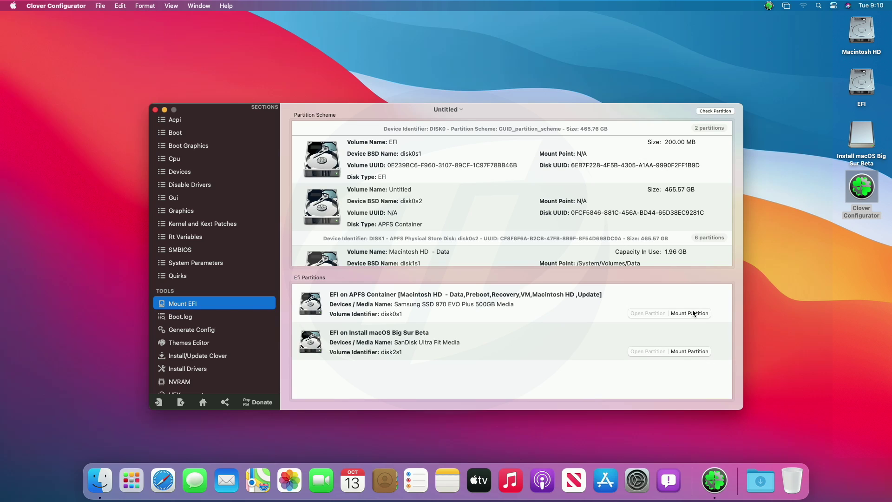
pyautogui.click(690, 313)
pyautogui.write('1234')
pyautogui.press('Return')
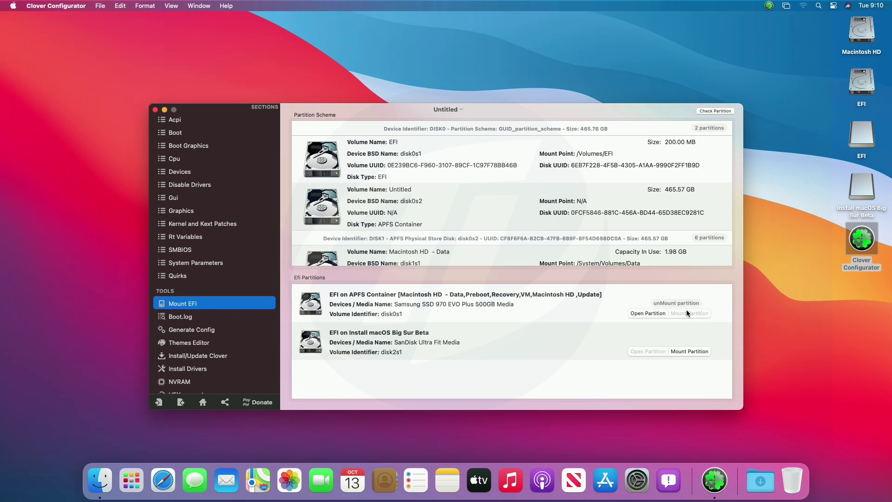
pyautogui.press('super+q')
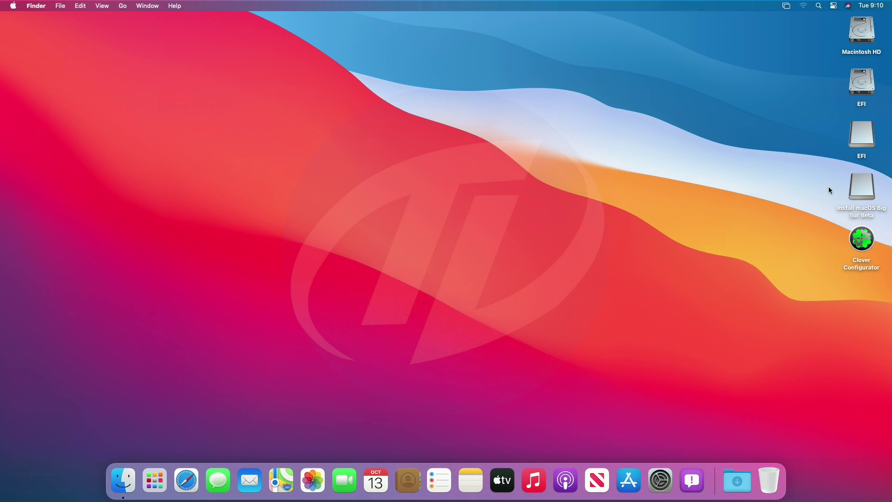
# Step: Copy the EFI folder from the mounted EFI volume into the empty EFI volume
pyautogui.doubleClick(857, 135)
pyautogui.click(329, 120)
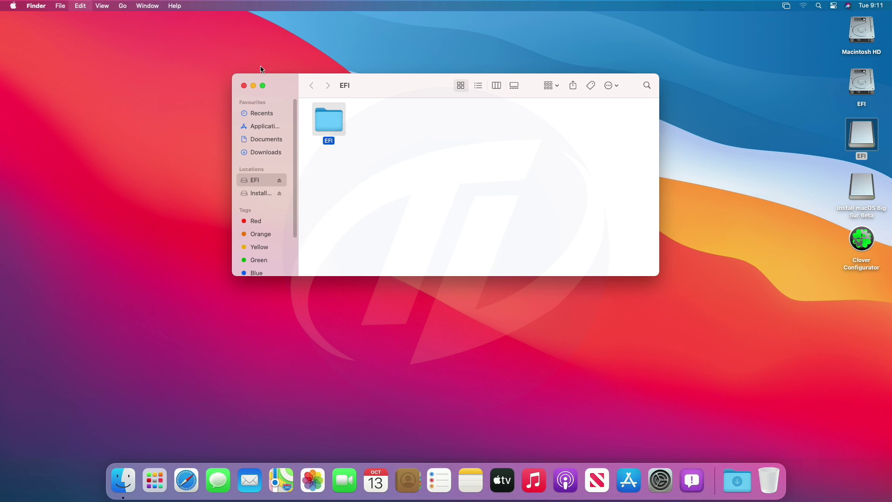
pyautogui.click(244, 85)
pyautogui.doubleClick(864, 84)
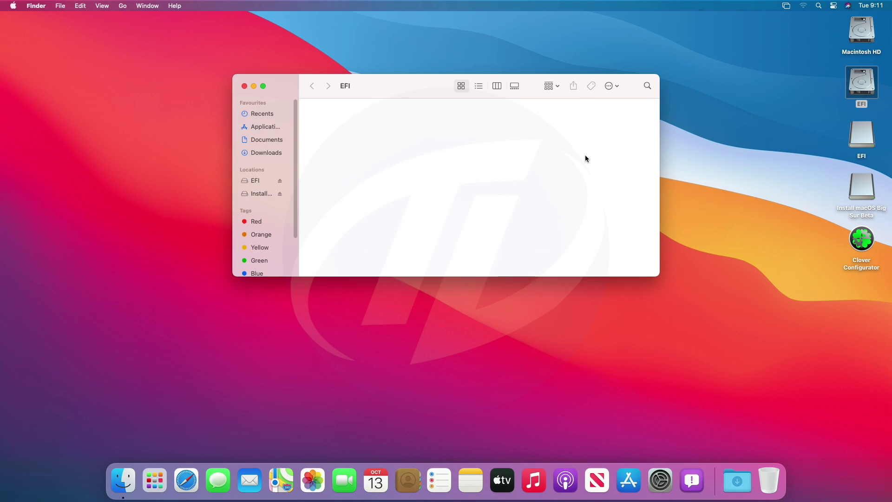
pyautogui.press('super+v')
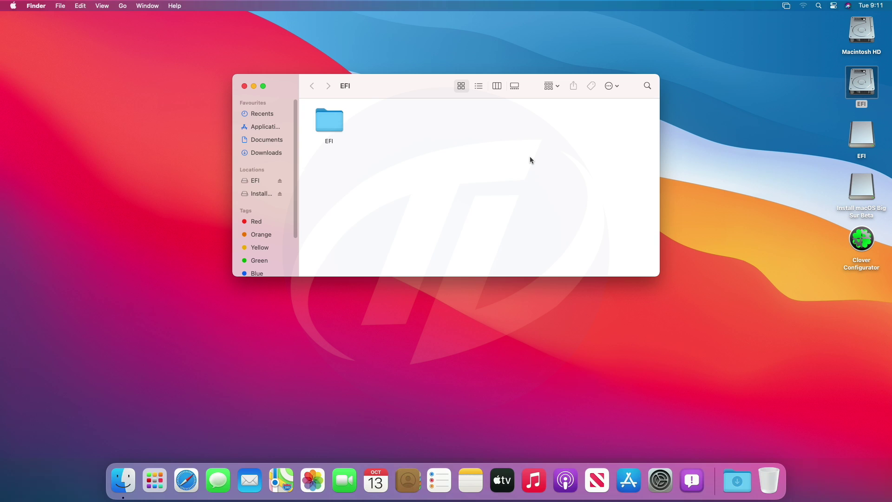
pyautogui.click(243, 86)
# Step: Select both EFI volumes on the desktop and eject them
pyautogui.moveTo(843, 83); pyautogui.dragTo(869, 181)
pyautogui.rightClick(869, 181)
pyautogui.click(822, 201)
# Step: Restart the PC through Clover and log back into Big Sur with the account password
pyautogui.click(13, 5)
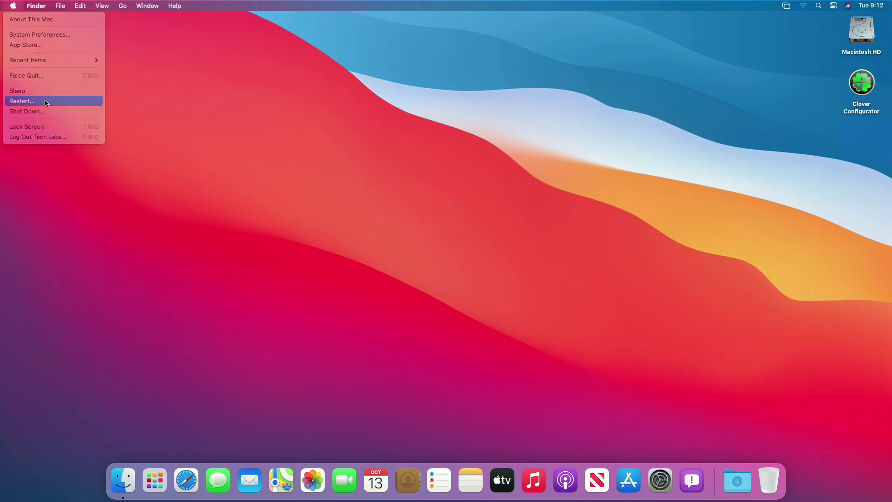
pyautogui.click(28, 100)
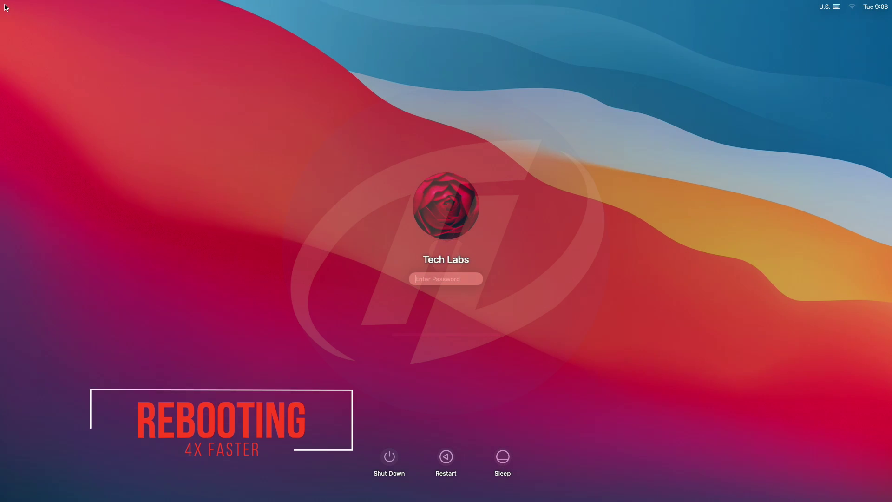
pyautogui.write('****')
pyautogui.press('Return')
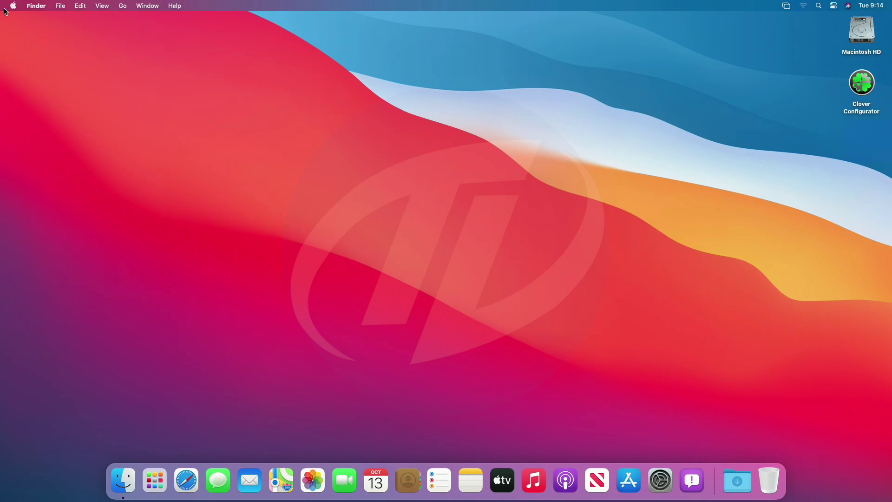
# Step: Show volume in the menu bar, test the volume and mute keys, and review output and input devices
pyautogui.click(660, 480)
pyautogui.click(422, 256)
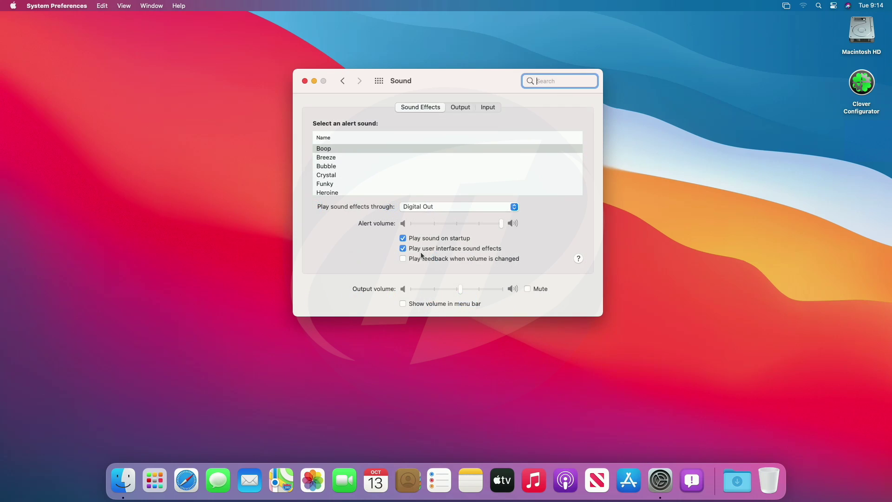
pyautogui.click(424, 305)
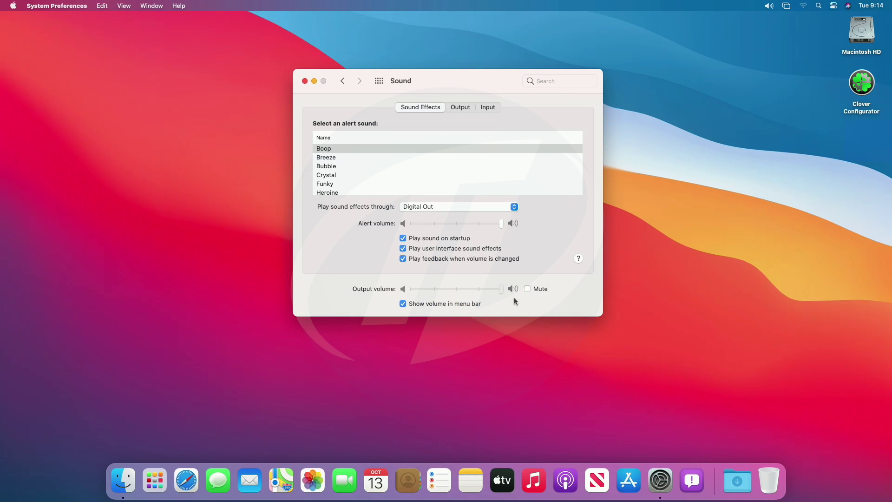
pyautogui.press('XF86AudioLowerVolume')
pyautogui.press('XF86AudioLowerVolume')
pyautogui.press('XF86AudioLowerVolume')
pyautogui.press('XF86AudioLowerVolume')
pyautogui.press('XF86AudioLowerVolume')
pyautogui.press('XF86AudioLowerVolume')
pyautogui.press('XF86AudioRaiseVolume')
pyautogui.press('XF86AudioRaiseVolume')
pyautogui.press('XF86AudioRaiseVolume')
pyautogui.press('XF86AudioRaiseVolume')
pyautogui.press('XF86AudioRaiseVolume')
pyautogui.press('XF86AudioRaiseVolume')
pyautogui.press('XF86AudioMute')
pyautogui.press('XF86AudioMute')
pyautogui.click(461, 108)
pyautogui.click(487, 108)
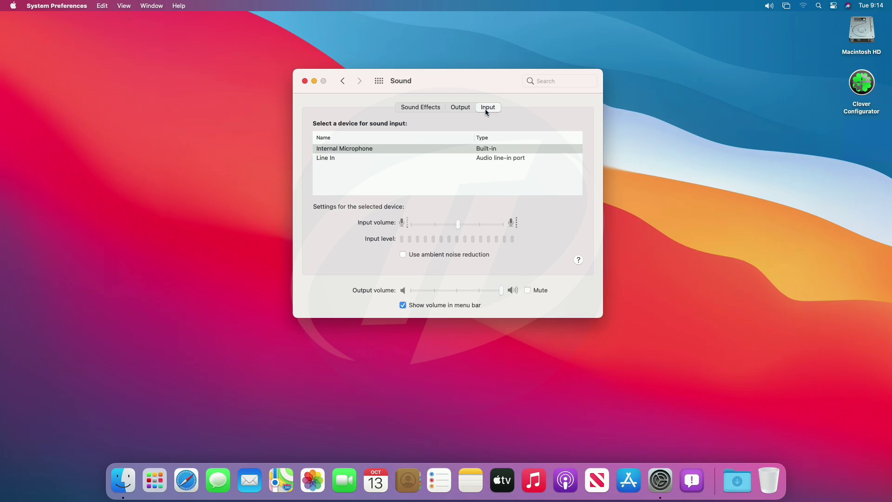
pyautogui.click(380, 82)
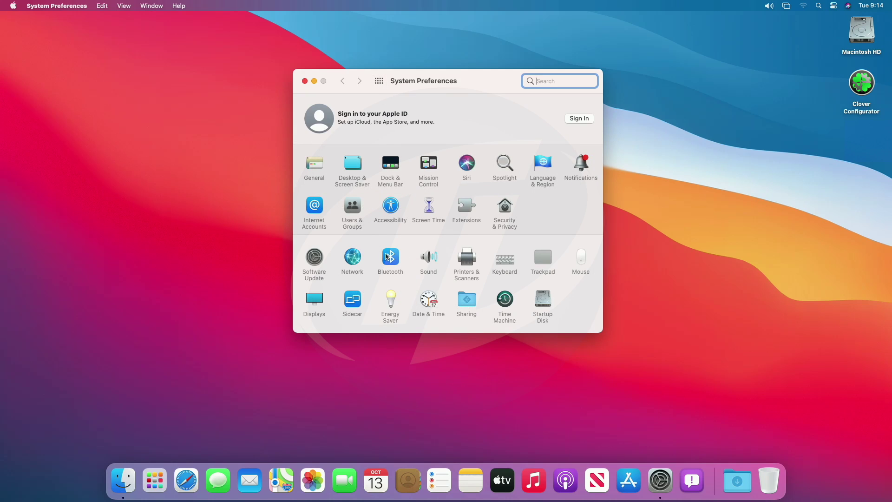
# Step: Show Bluetooth in the menu bar and turn Bluetooth off and back on
pyautogui.click(386, 257)
pyautogui.click(430, 261)
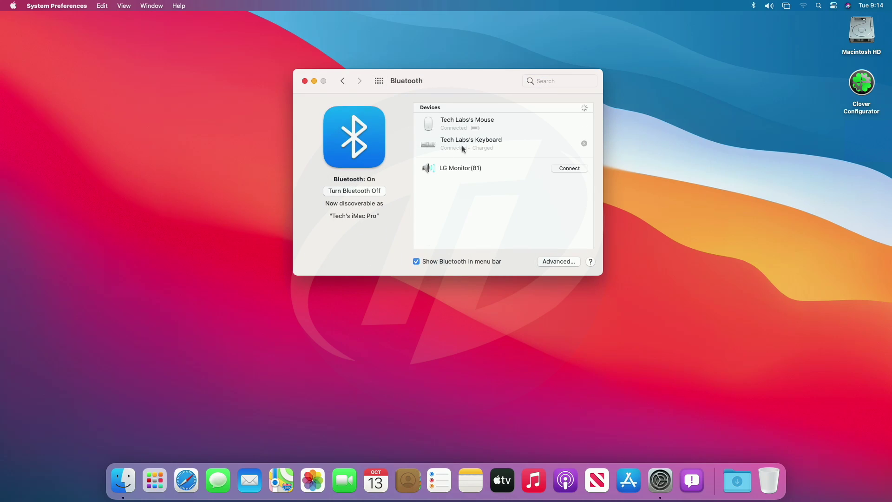
pyautogui.click(359, 191)
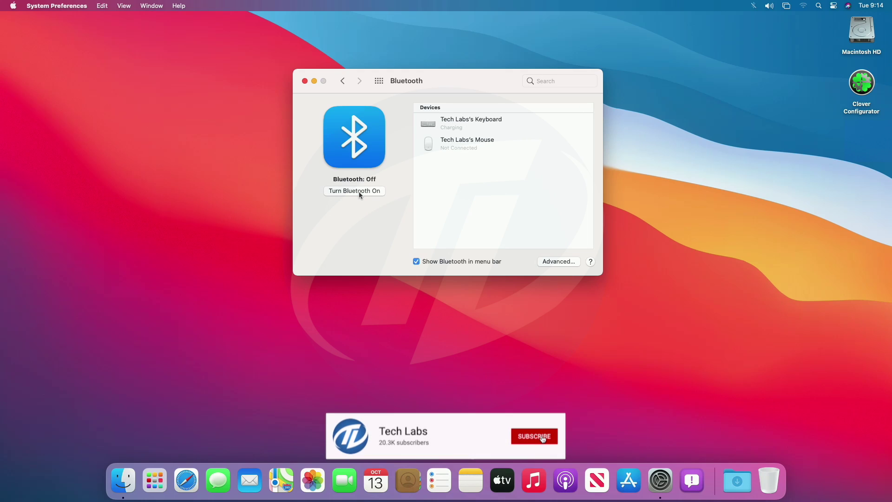
pyautogui.click(358, 192)
pyautogui.click(378, 82)
# Step: Check the Wi-Fi and Ethernet connection status in the Network pane
pyautogui.click(353, 257)
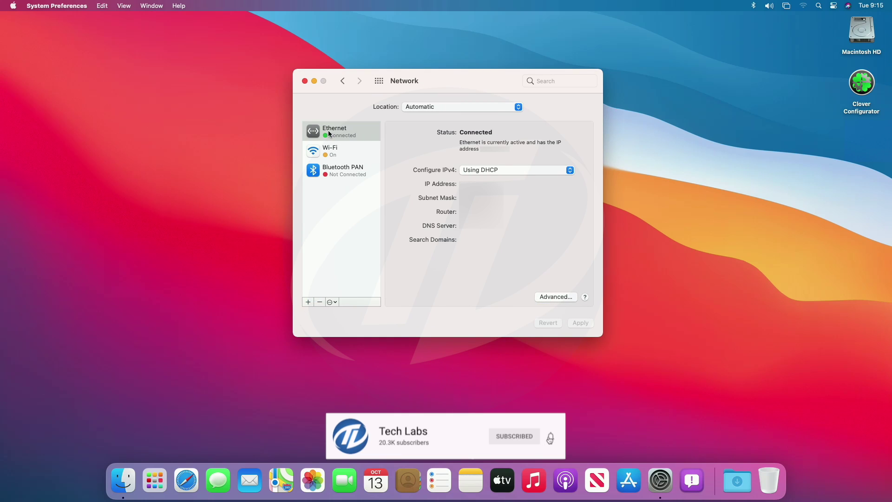
pyautogui.click(344, 150)
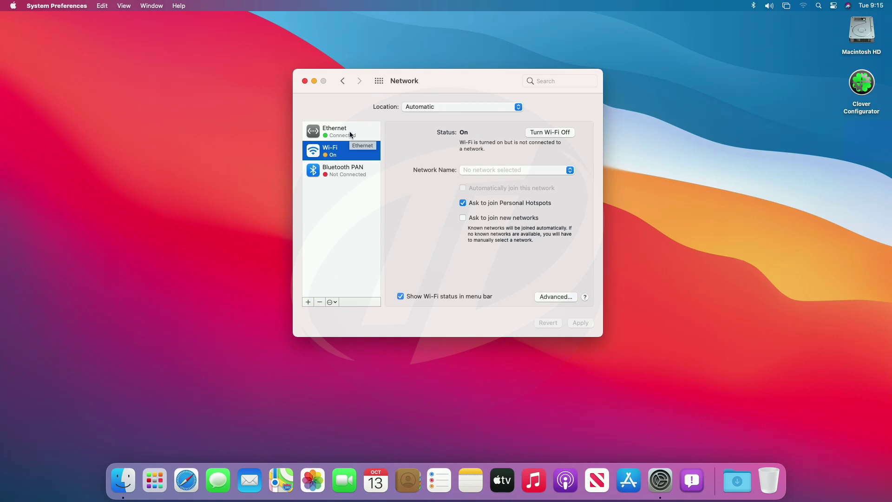
pyautogui.click(351, 134)
pyautogui.click(379, 81)
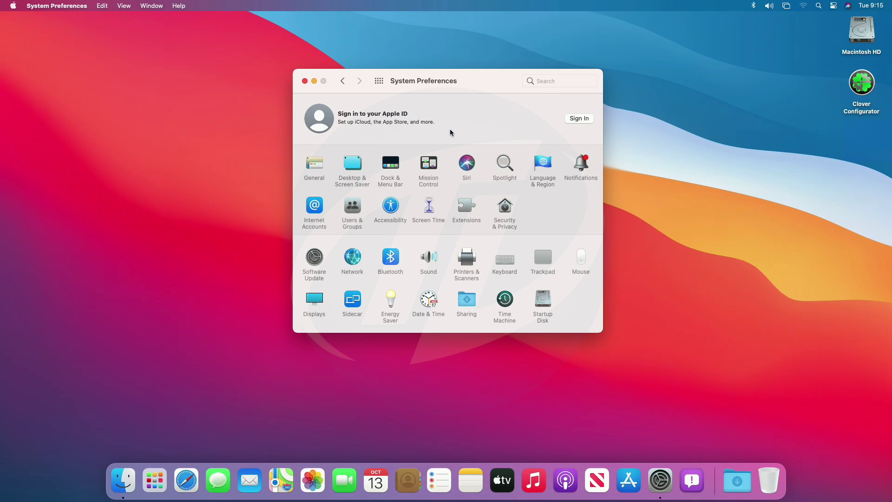
# Step: Review the Displays pane's resolution, colour and Night Shift settings
pyautogui.click(314, 299)
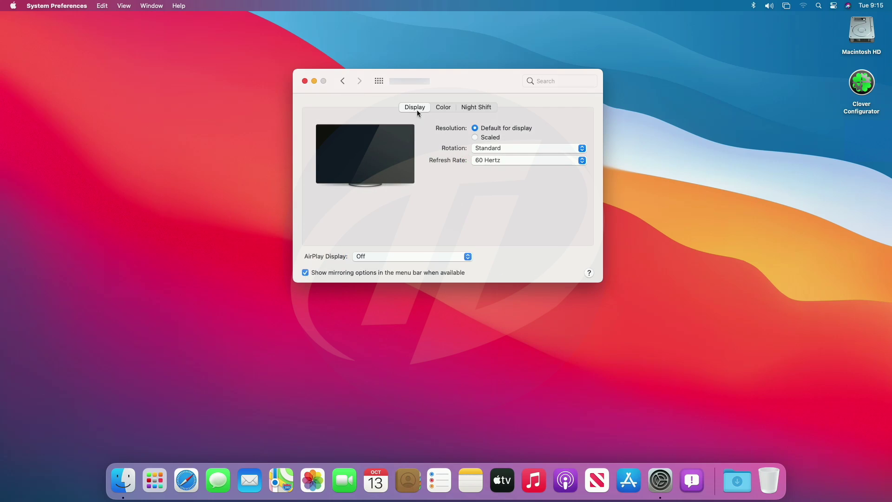
pyautogui.click(449, 108)
pyautogui.click(490, 107)
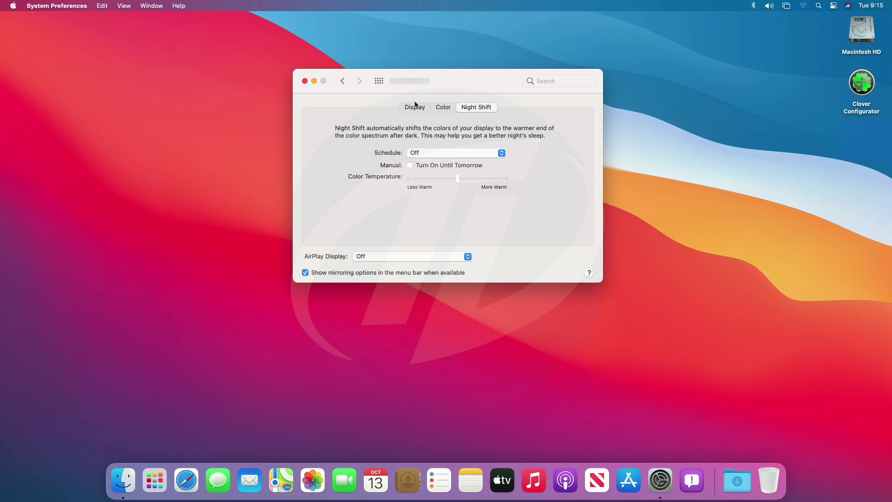
pyautogui.click(410, 108)
pyautogui.click(382, 82)
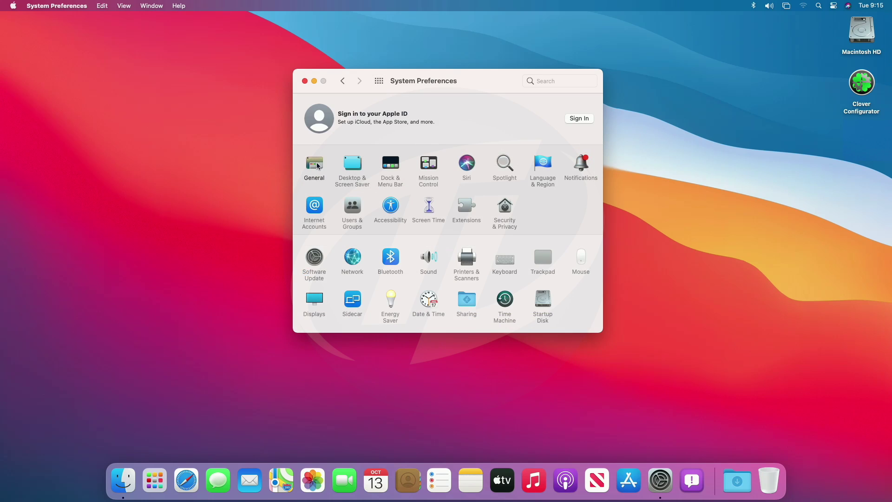
# Step: Look over the Desktop & Screen Saver and Dock & Menu Bar panes
pyautogui.click(352, 163)
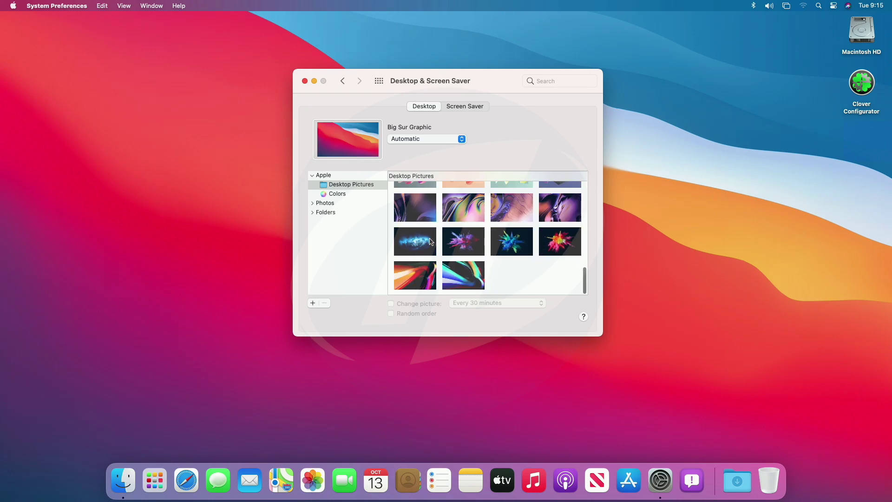
pyautogui.click(380, 81)
pyautogui.click(386, 163)
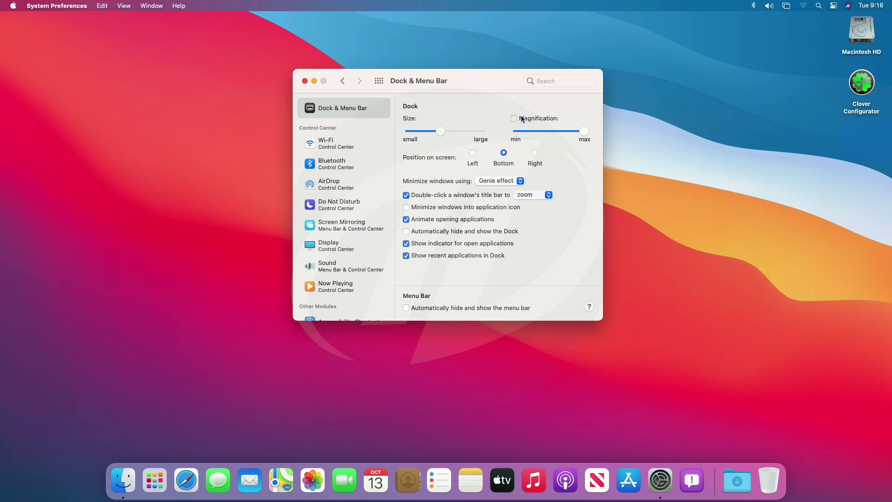
pyautogui.click(379, 81)
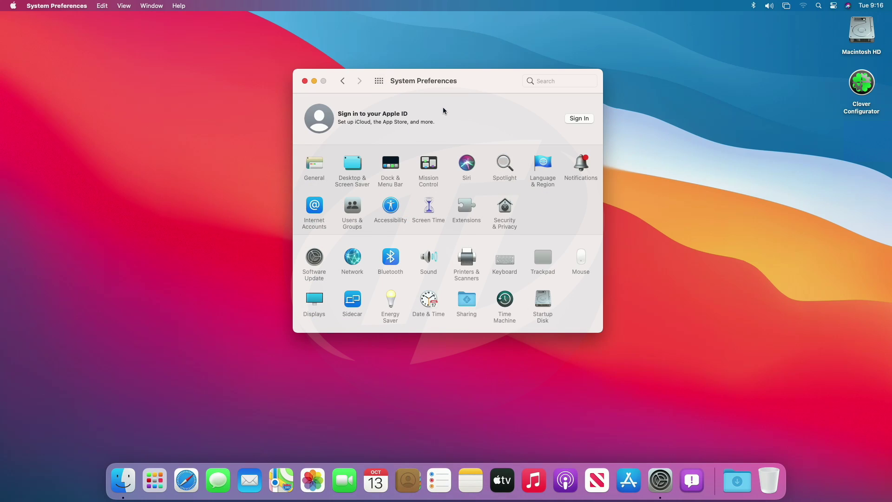
# Step: Check Screen Time app limits and content restrictions, then quit and show Notification Center widgets
pyautogui.click(428, 205)
pyautogui.click(329, 252)
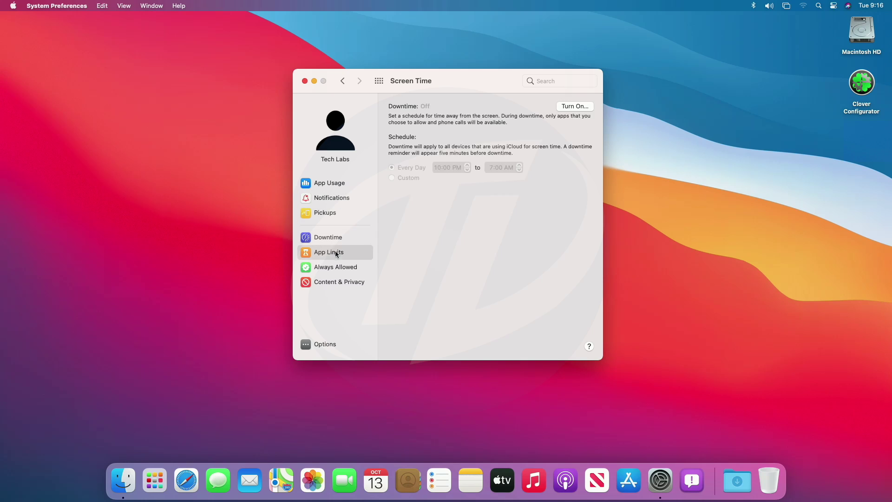
pyautogui.click(333, 282)
pyautogui.click(379, 81)
pyautogui.click(305, 81)
pyautogui.click(871, 5)
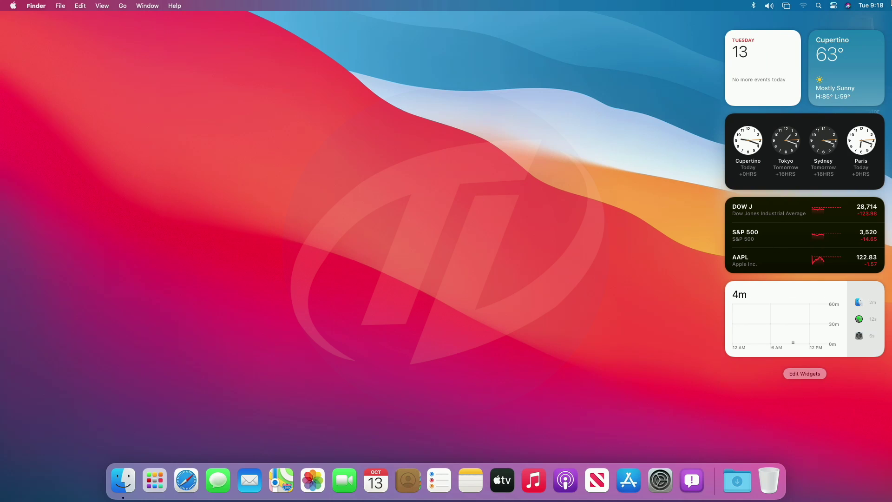
# Step: Test the volume using the Control Center Sound slider and the volume and mute keys
pyautogui.click(641, 119)
pyautogui.click(834, 5)
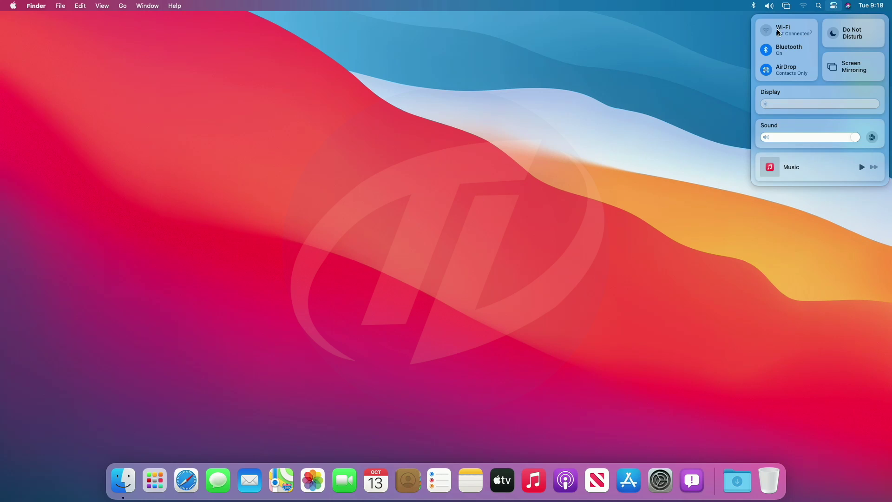
pyautogui.moveTo(853, 141)
pyautogui.mouseDown()
pyautogui.moveTo(761, 143)
pyautogui.moveTo(860, 140)
pyautogui.moveTo(849, 138)
pyautogui.mouseUp()
pyautogui.press('F11')
pyautogui.press('F11')
pyautogui.press('F11')
pyautogui.press('F11')
pyautogui.press('F11')
pyautogui.press('F11')
pyautogui.press('F11')
pyautogui.press('F11')
pyautogui.press('F11')
pyautogui.press('F11')
pyautogui.press('F11')
pyautogui.press('F11')
pyautogui.press('F11')
pyautogui.press('F11')
pyautogui.press('F11')
pyautogui.press('F11')
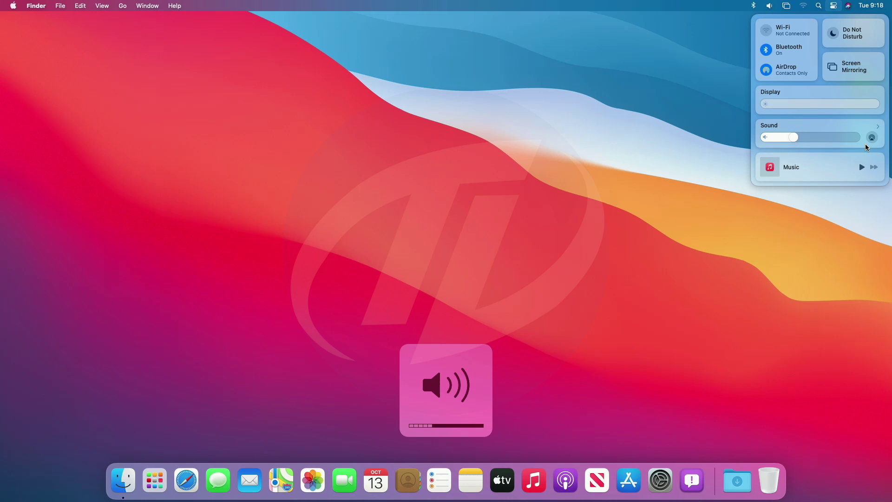
pyautogui.press('F12')
pyautogui.press('F12')
pyautogui.press('F12')
pyautogui.press('F12')
pyautogui.press('F12')
pyautogui.press('F12')
pyautogui.press('F12')
pyautogui.press('F12')
pyautogui.press('F12')
pyautogui.press('F12')
pyautogui.press('F12')
pyautogui.press('F12')
pyautogui.press('F12')
pyautogui.press('F12')
pyautogui.press('F12')
pyautogui.press('F10')
pyautogui.press('F10')
pyautogui.press('F10')
pyautogui.press('F10')
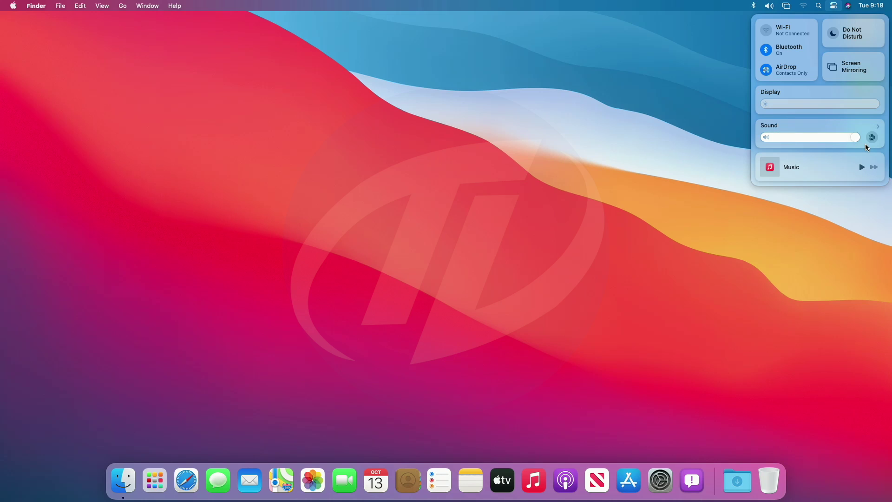
pyautogui.click(726, 35)
# Step: Switch audio to another output and back to Internal Speakers, then check connected Bluetooth devices
pyautogui.click(766, 8)
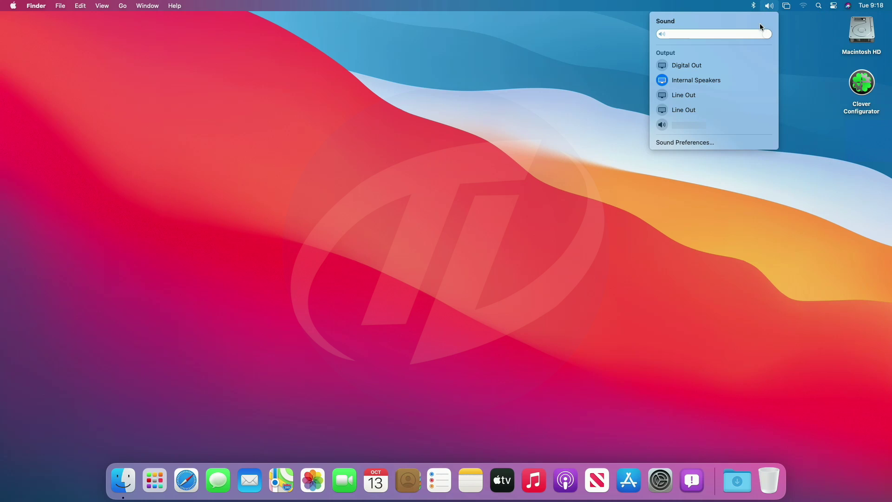
pyautogui.press('F10')
pyautogui.press('F10')
pyautogui.press('F10')
pyautogui.press('F10')
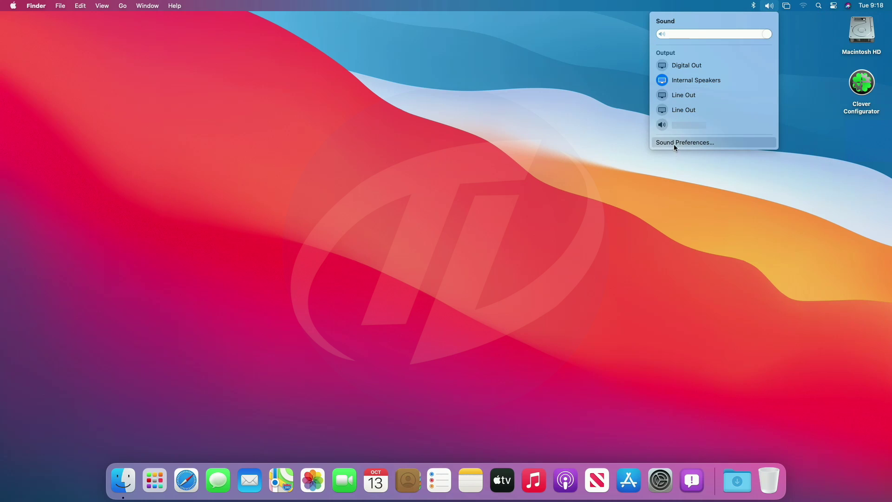
pyautogui.click(674, 125)
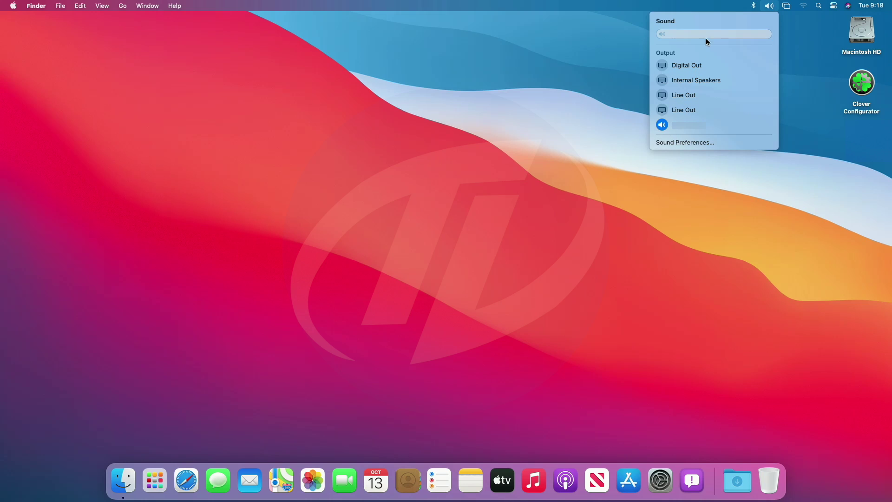
pyautogui.click(658, 81)
pyautogui.click(754, 7)
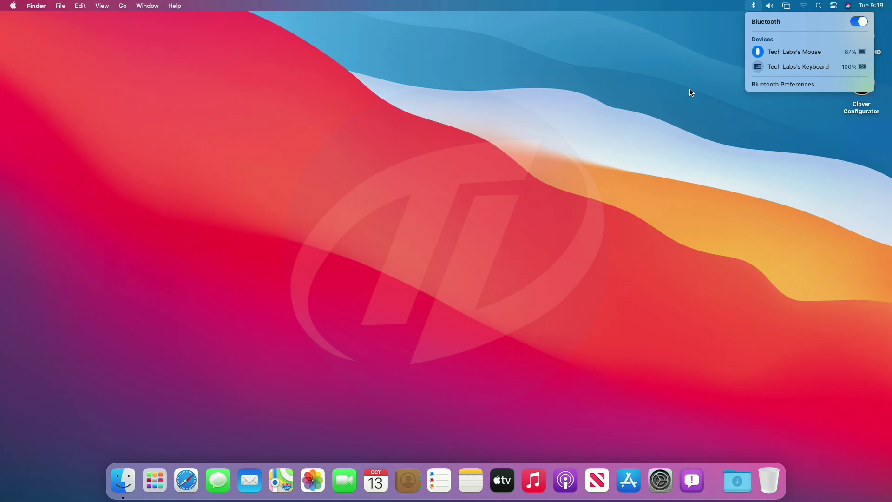
pyautogui.click(673, 94)
# Step: Launch Safari and load the Google home page and Gmail
pyautogui.click(184, 494)
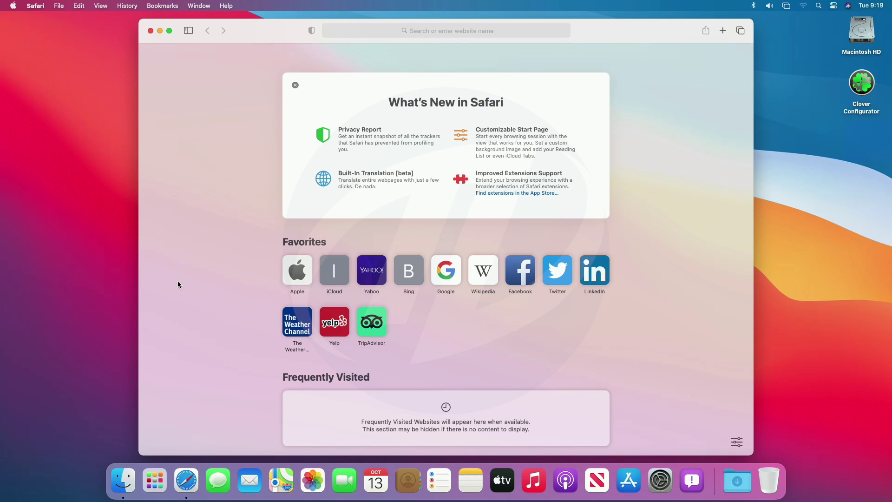
pyautogui.click(451, 277)
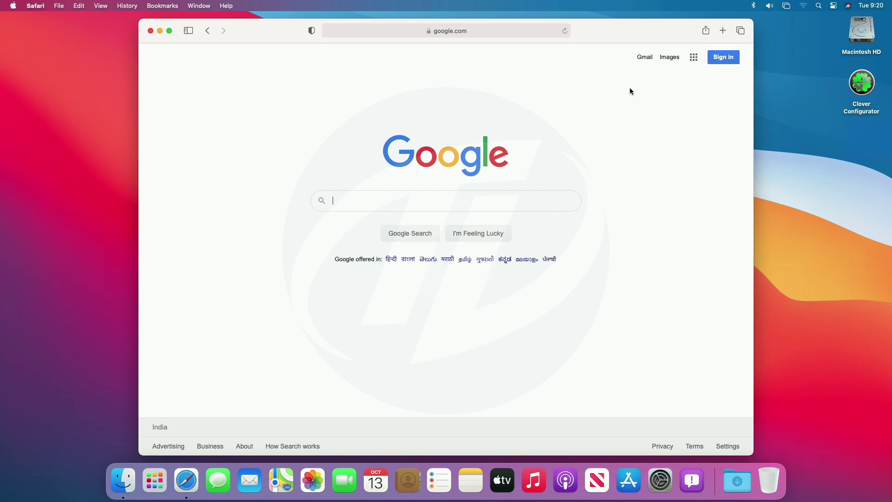
pyautogui.click(648, 59)
pyautogui.scroll(-10, 561, 155)
pyautogui.scroll(10, 561, 188)
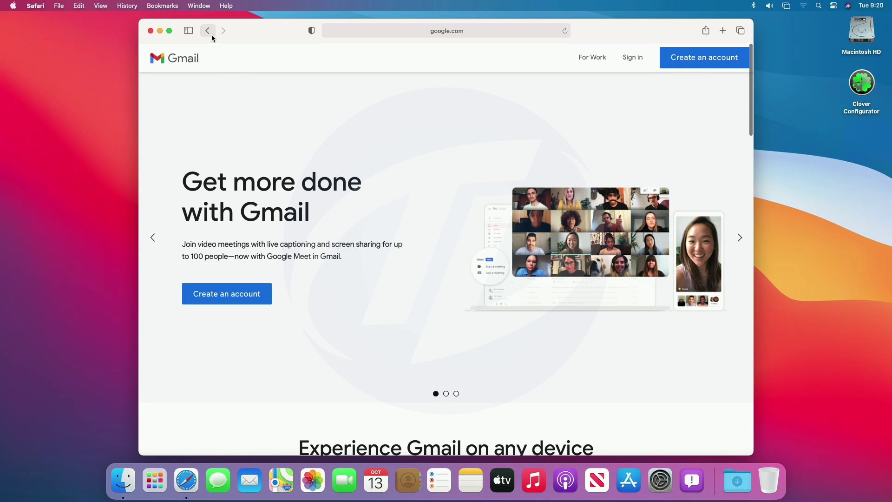
# Step: Go back to the start page and load apple.com from the Apple favourite
pyautogui.click(209, 31)
pyautogui.click(209, 32)
pyautogui.click(292, 277)
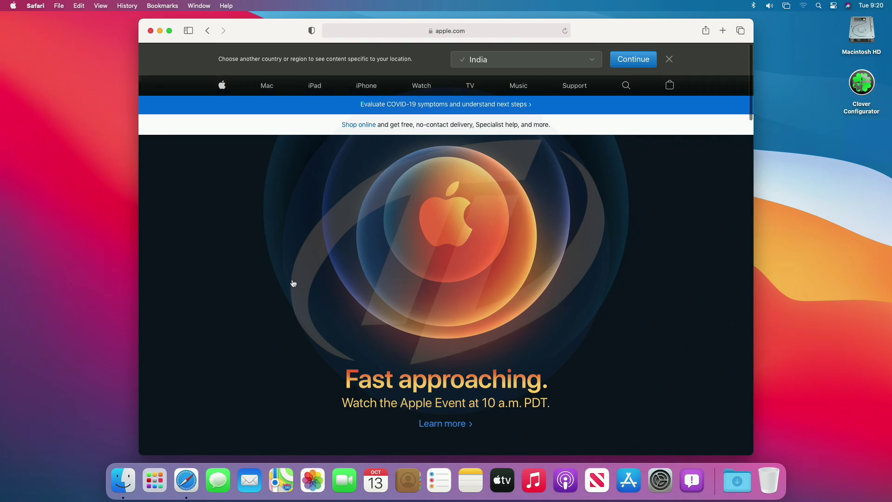
pyautogui.scroll(-20, 292, 278)
pyautogui.scroll(20, 292, 279)
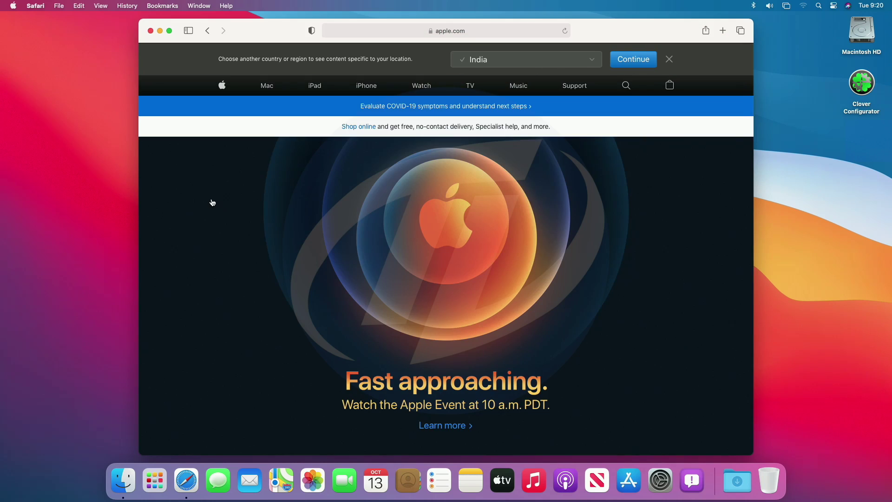
pyautogui.click(35, 5)
# Step: Hide Safari, put the Mac to sleep, then wake it and log in with the account password
pyautogui.click(61, 112)
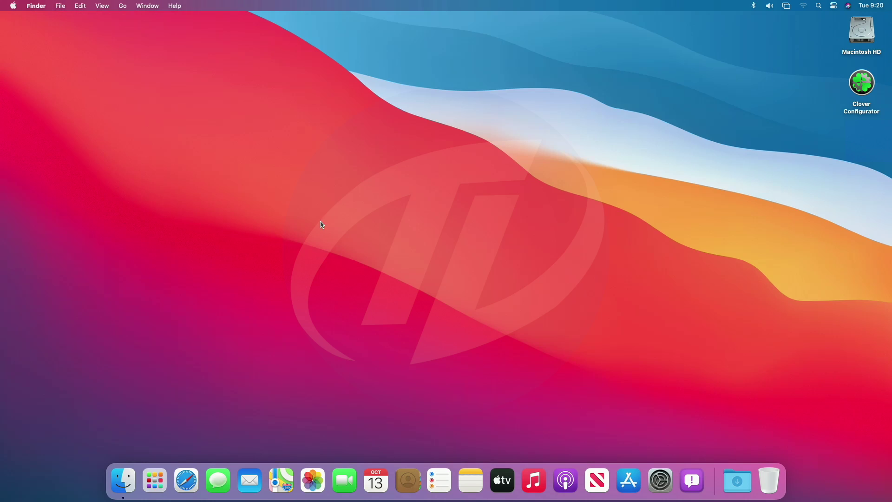
pyautogui.click(1, 4)
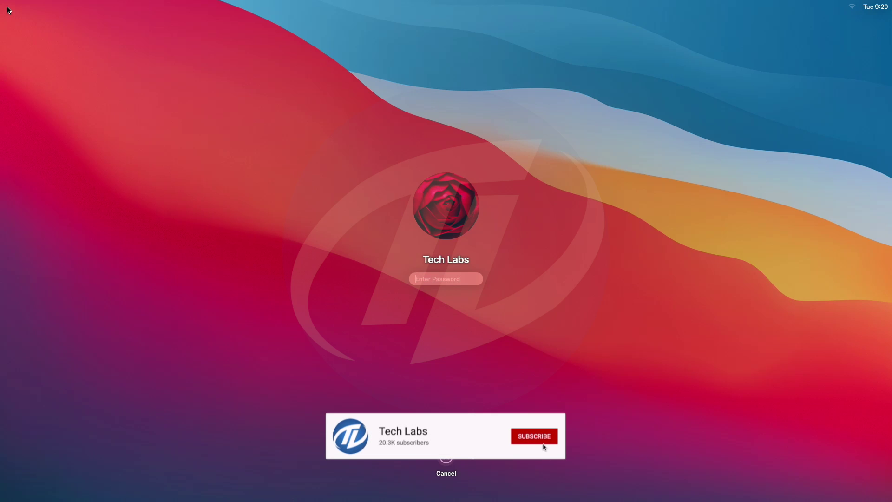
pyautogui.write('****')
pyautogui.press('Return')
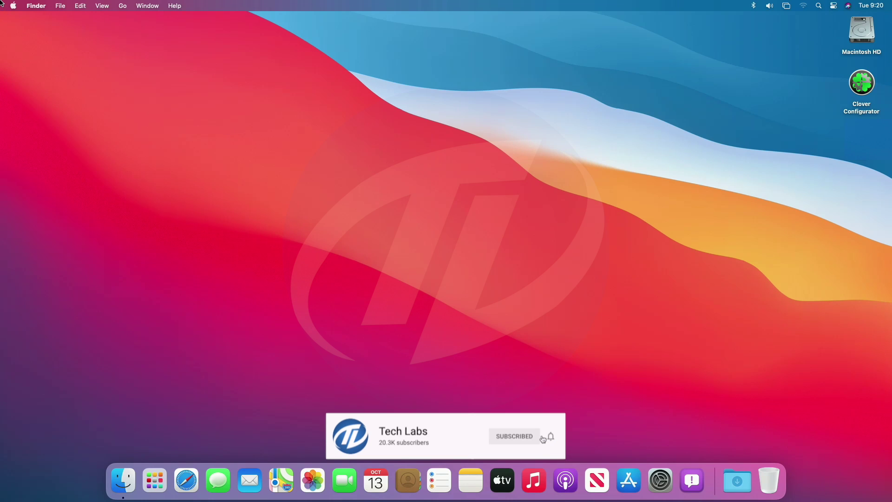
pyautogui.click(2, 3)
# Step: Open About This Mac and select the macOS version, model, processor, memory, graphics and serial lines
pyautogui.click(21, 20)
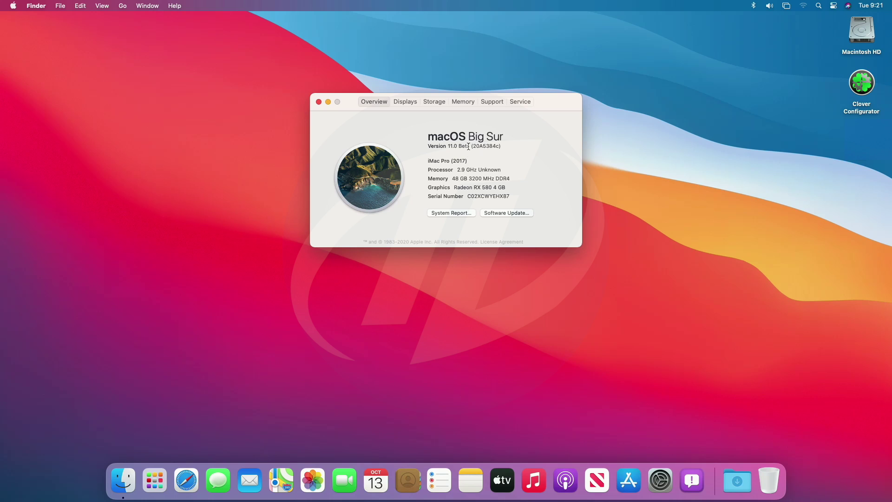
pyautogui.tripleClick(468, 146)
pyautogui.tripleClick(460, 161)
pyautogui.tripleClick(480, 170)
pyautogui.tripleClick(480, 179)
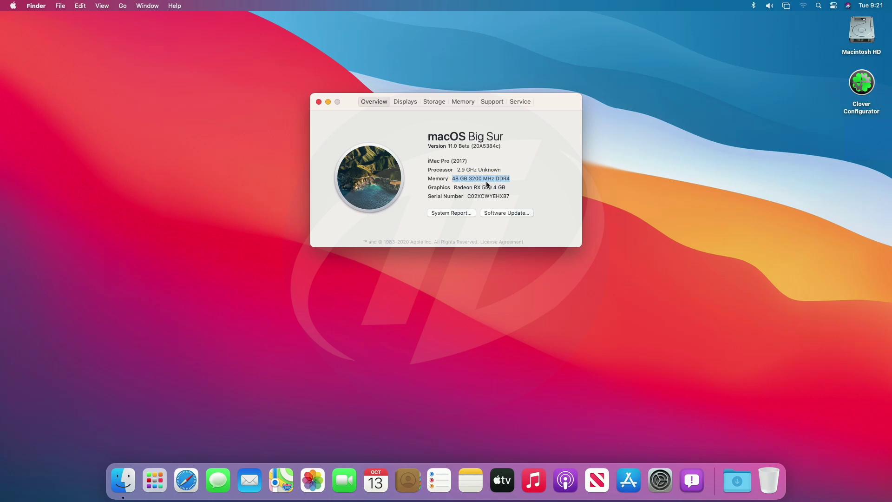
pyautogui.tripleClick(480, 187)
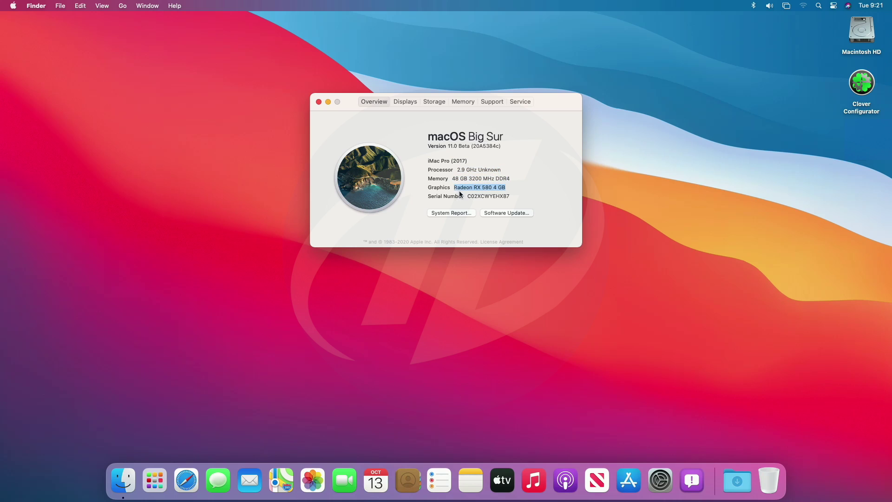
pyautogui.tripleClick(489, 197)
# Step: On the Displays tab, select the display name, 21.5-inch (1920 × 1080) and Radeon RX 580 4 GB lines
pyautogui.click(472, 203)
pyautogui.click(407, 102)
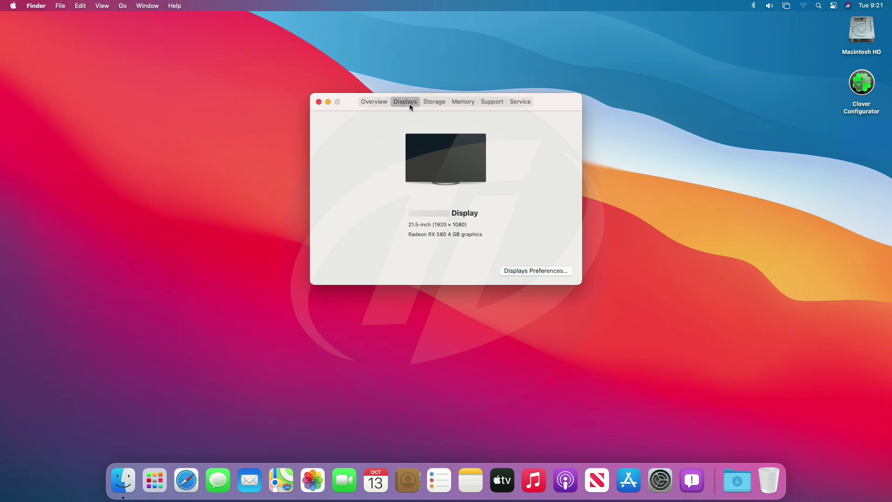
pyautogui.tripleClick(433, 215)
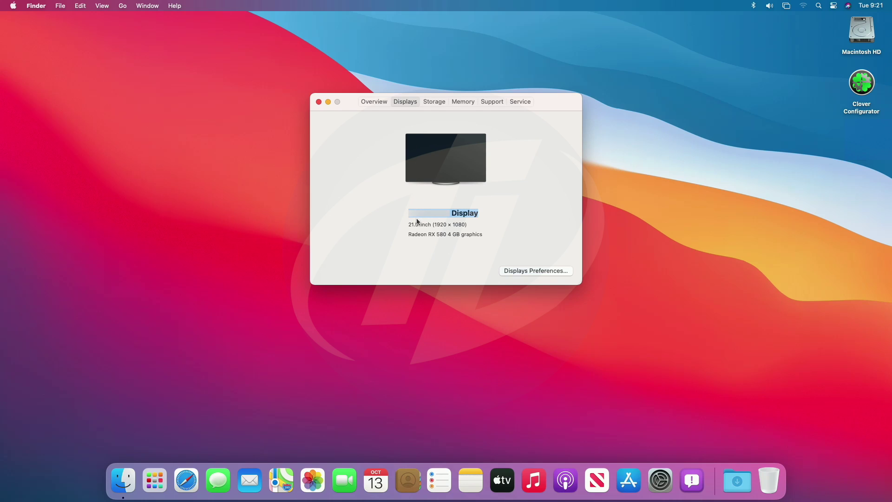
pyautogui.tripleClick(443, 226)
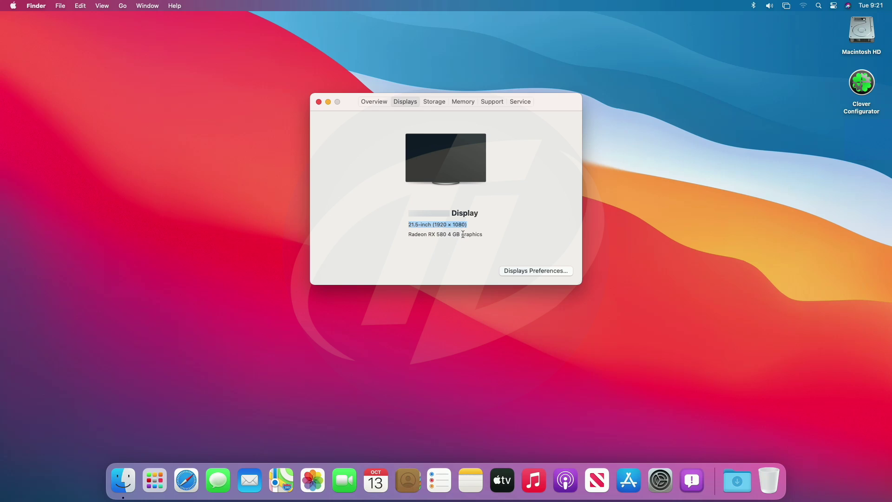
pyautogui.tripleClick(463, 234)
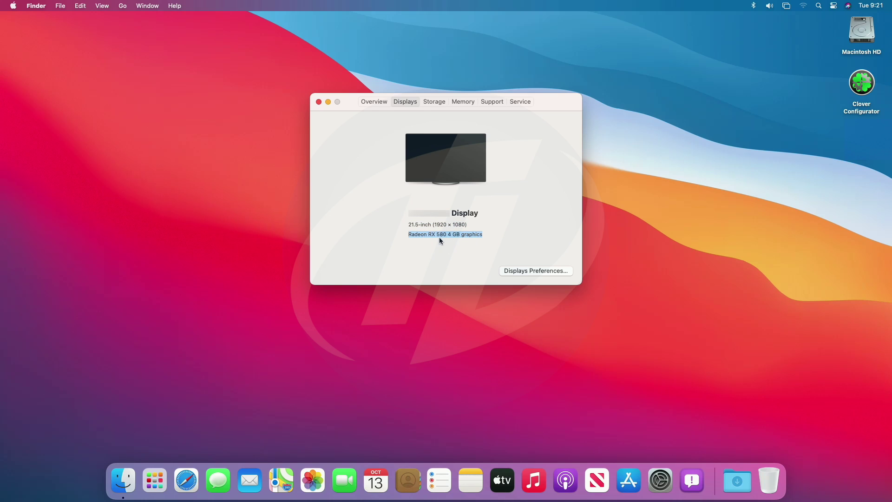
# Step: Browse the Storage, Memory, Support and Service tabs, then return to Overview
pyautogui.click(438, 104)
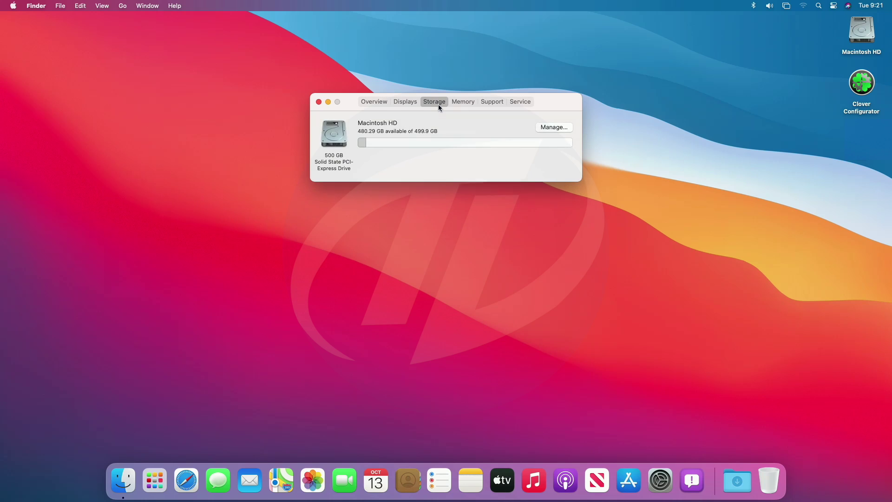
pyautogui.moveTo(417, 146)
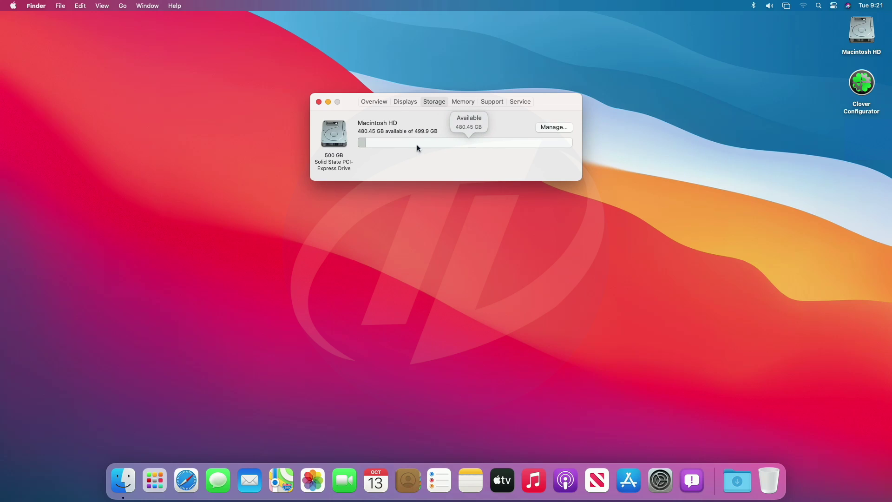
pyautogui.moveTo(361, 144)
pyautogui.click(460, 103)
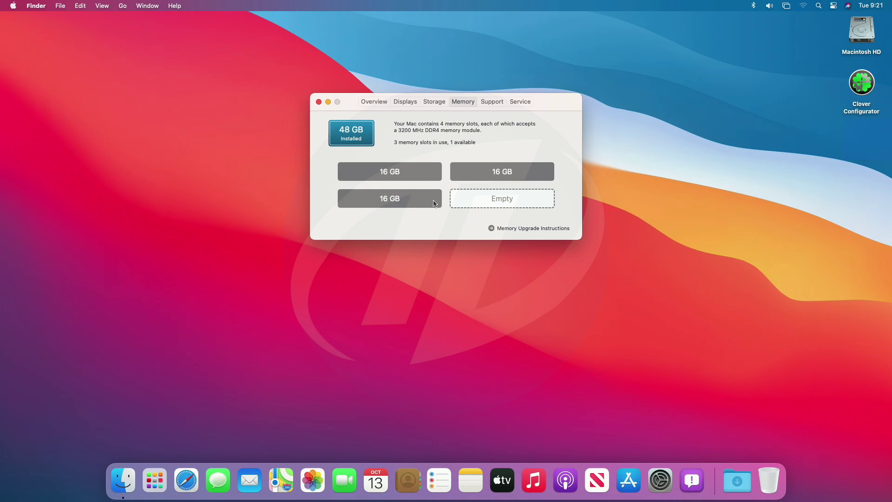
pyautogui.click(490, 99)
pyautogui.click(515, 101)
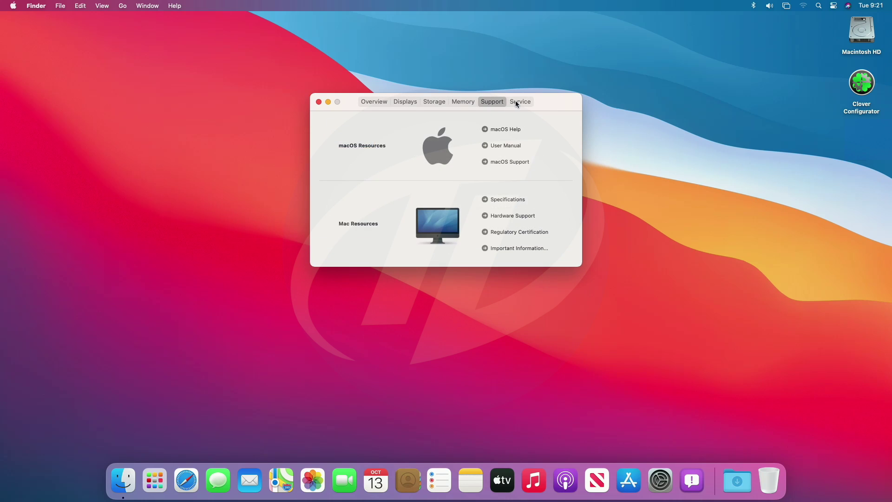
pyautogui.click(371, 104)
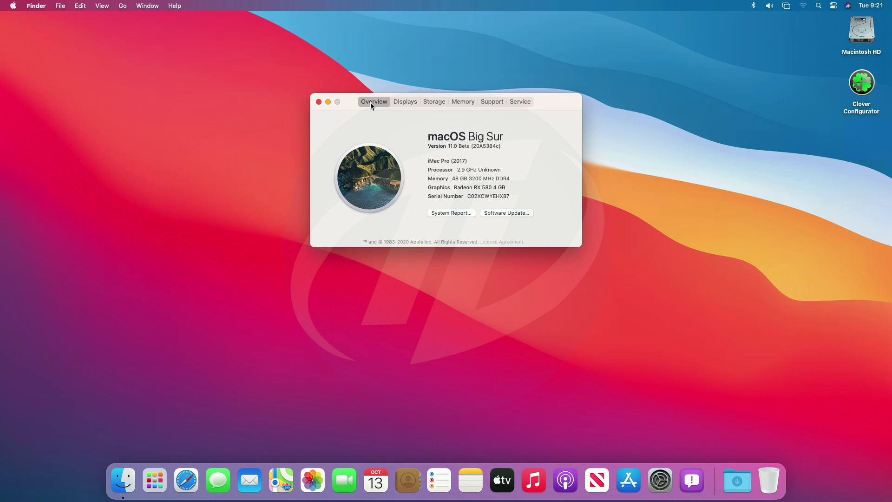
pyautogui.click(439, 212)
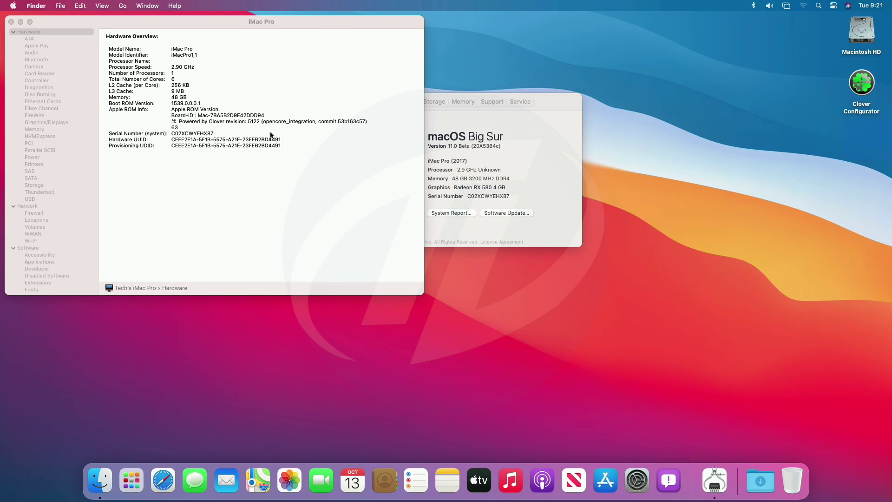
pyautogui.click(241, 173)
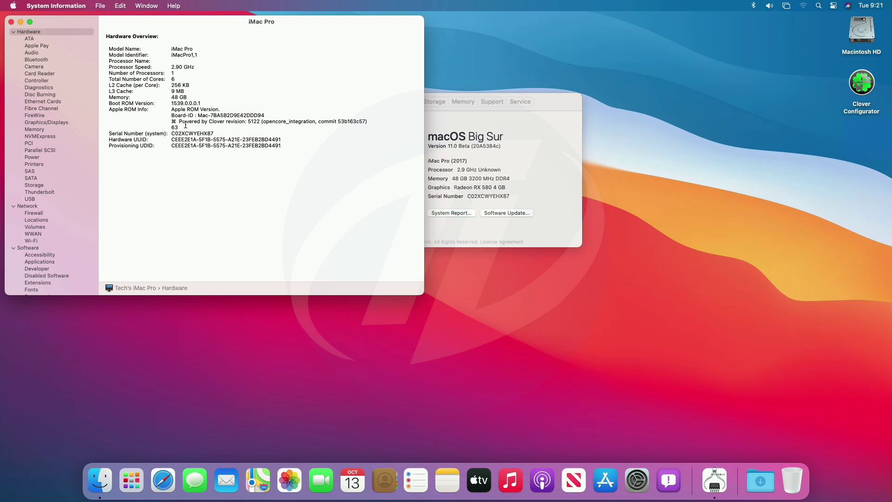
pyautogui.tripleClick(203, 122)
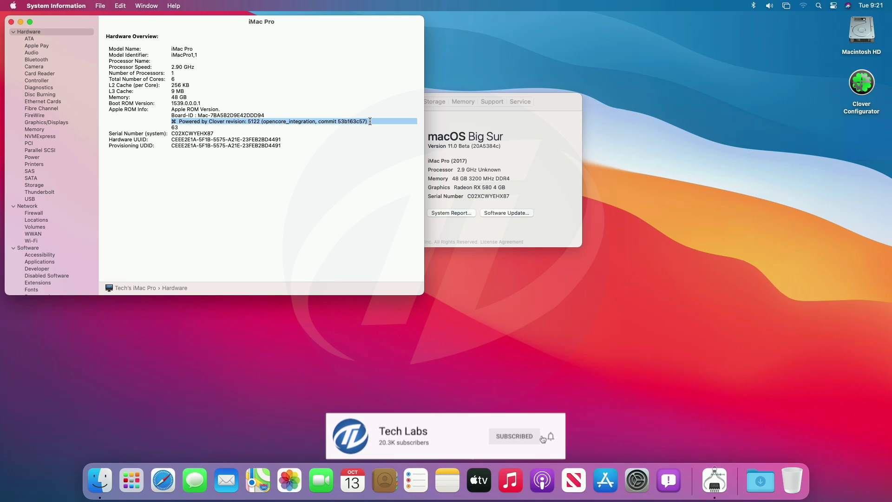
pyautogui.click(267, 120)
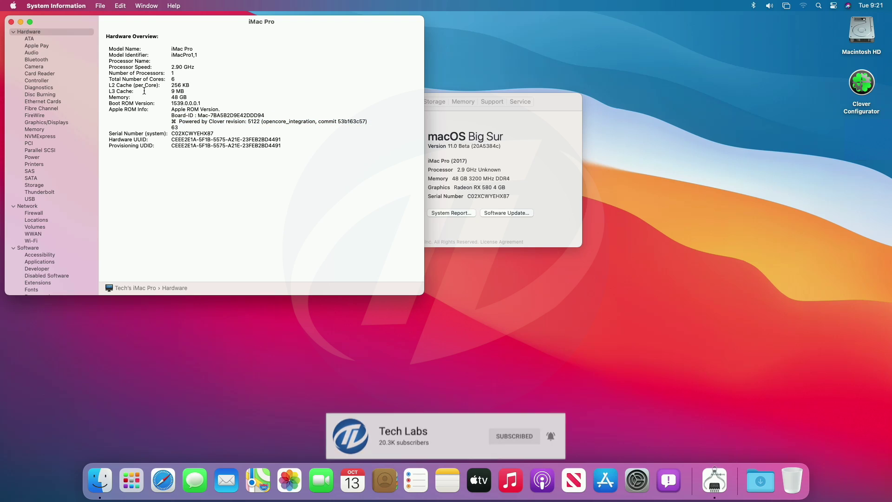
pyautogui.click(33, 53)
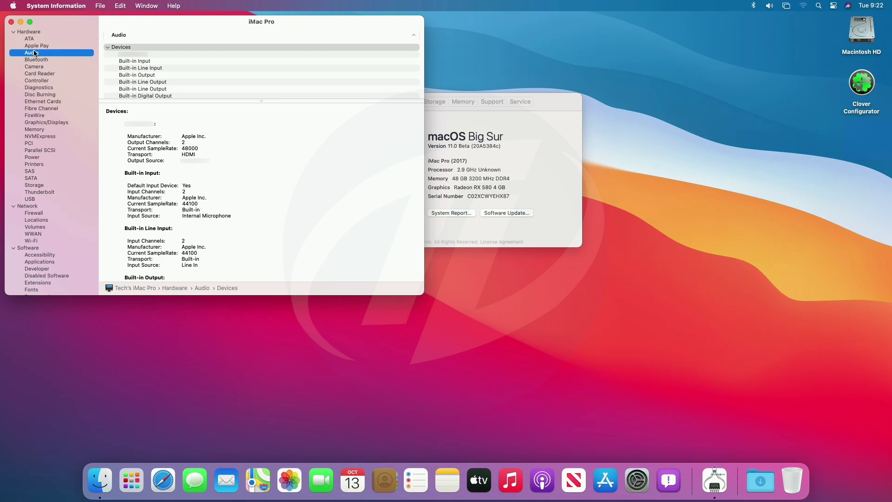
pyautogui.click(35, 60)
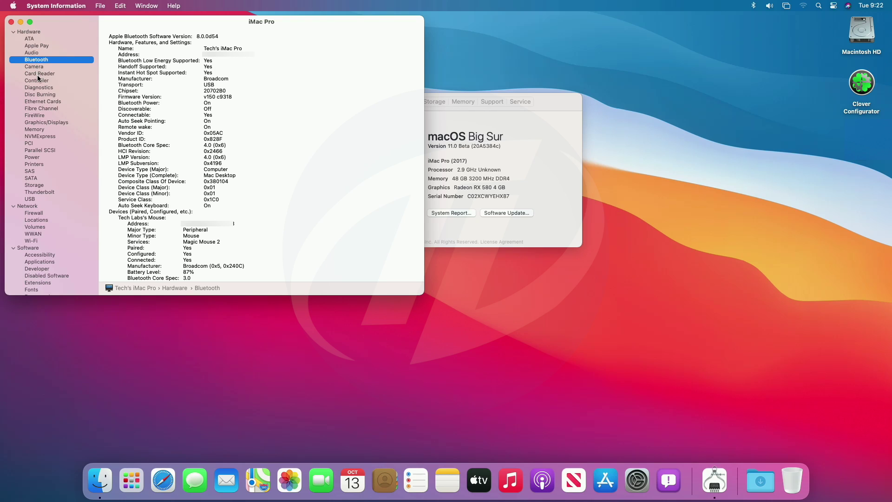
pyautogui.click(40, 102)
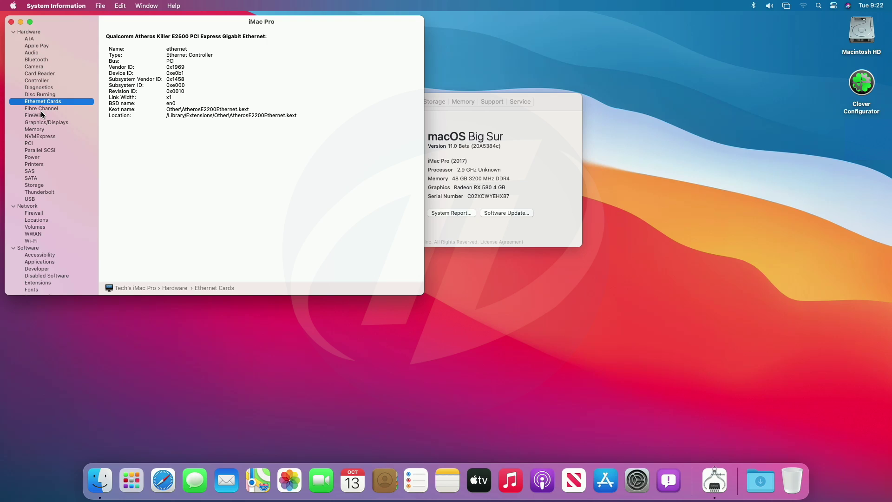
pyautogui.click(43, 123)
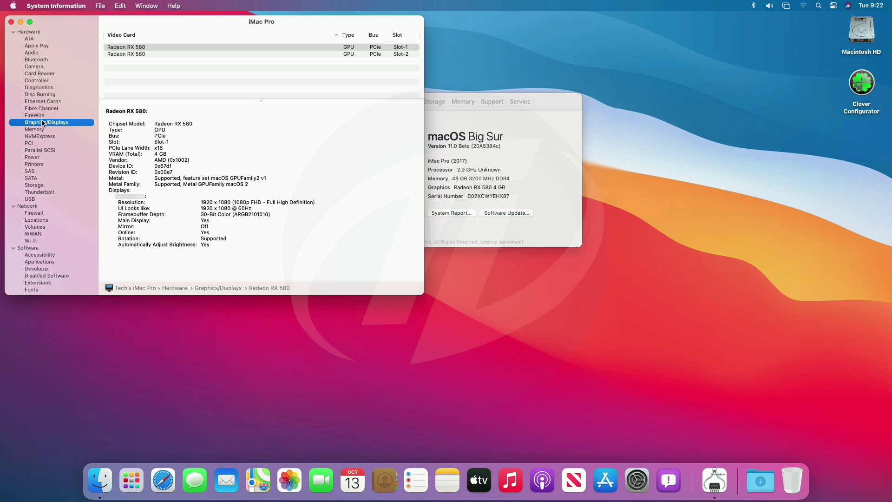
pyautogui.click(43, 130)
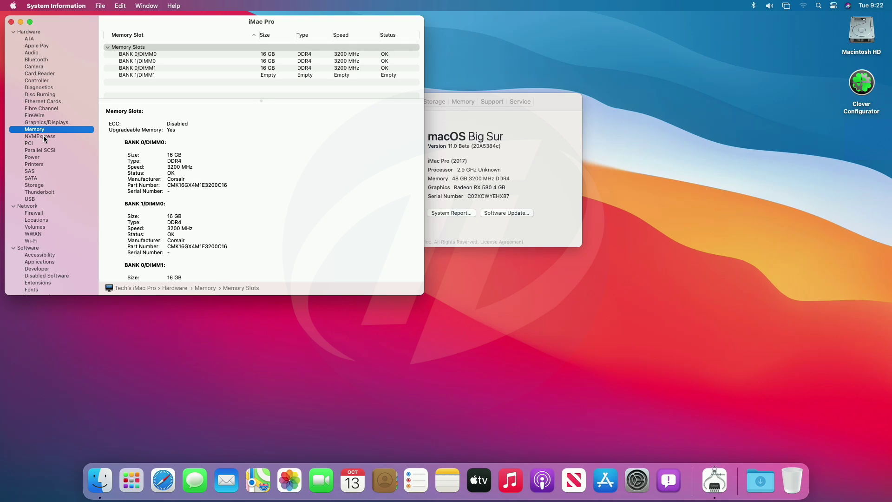
pyautogui.click(45, 138)
pyautogui.click(41, 145)
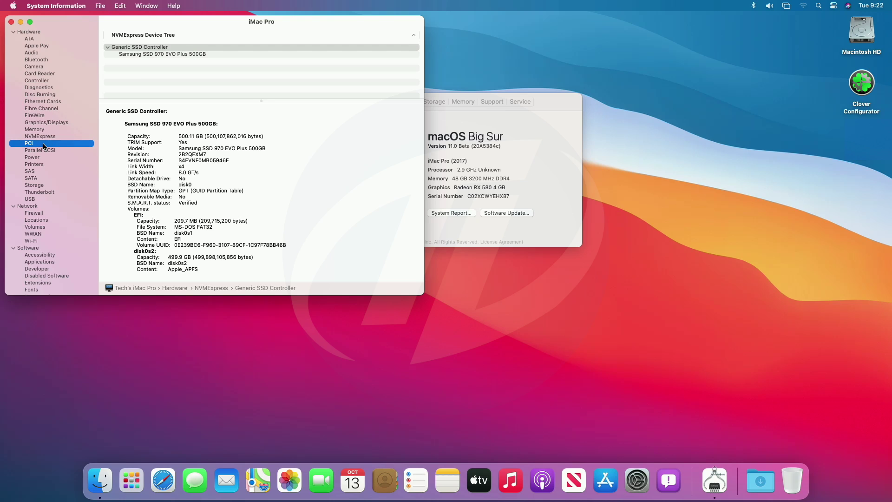
pyautogui.click(43, 187)
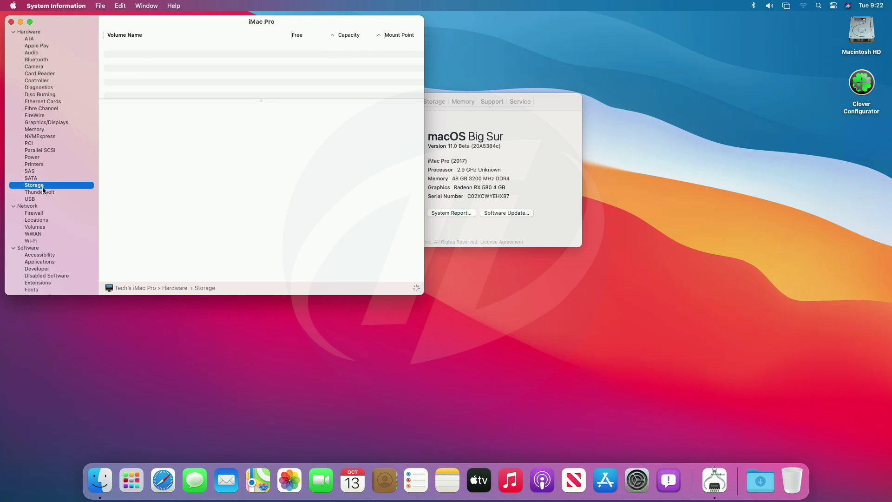
pyautogui.click(41, 200)
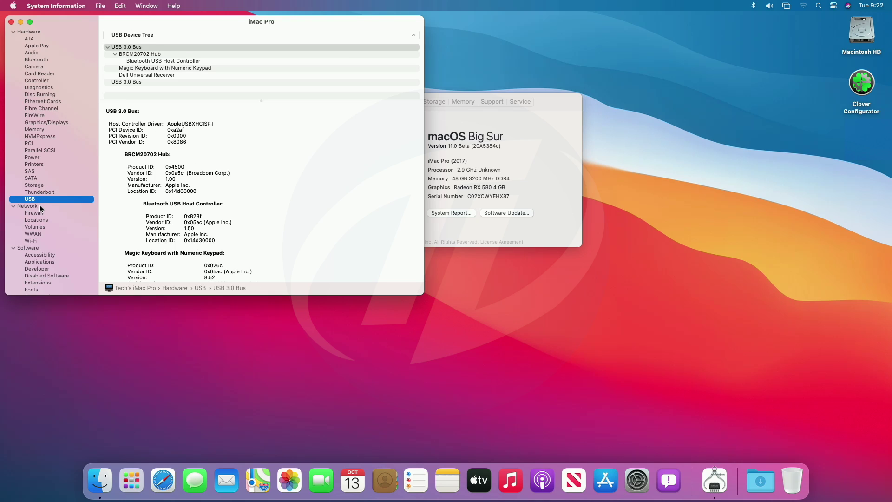
pyautogui.click(40, 207)
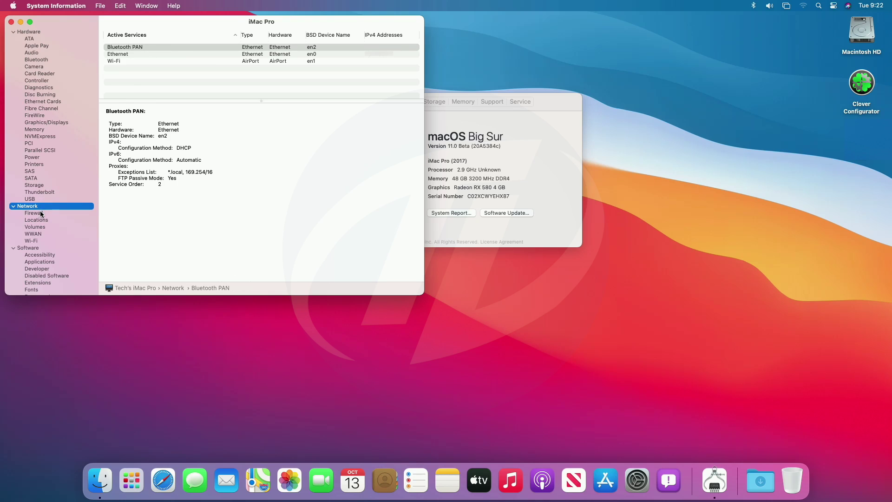
pyautogui.click(37, 241)
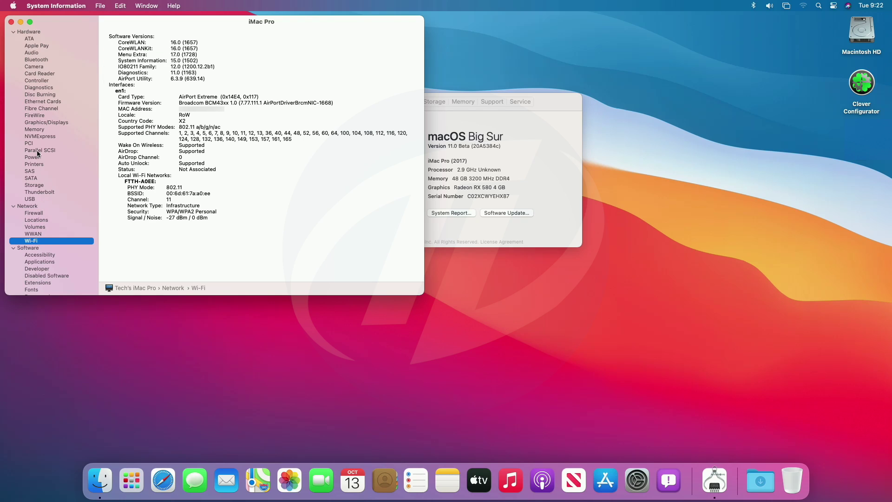
pyautogui.click(11, 23)
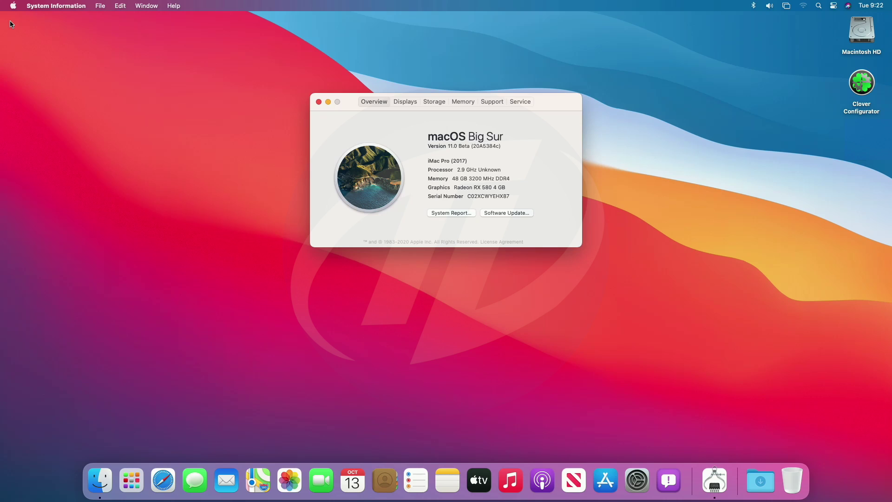